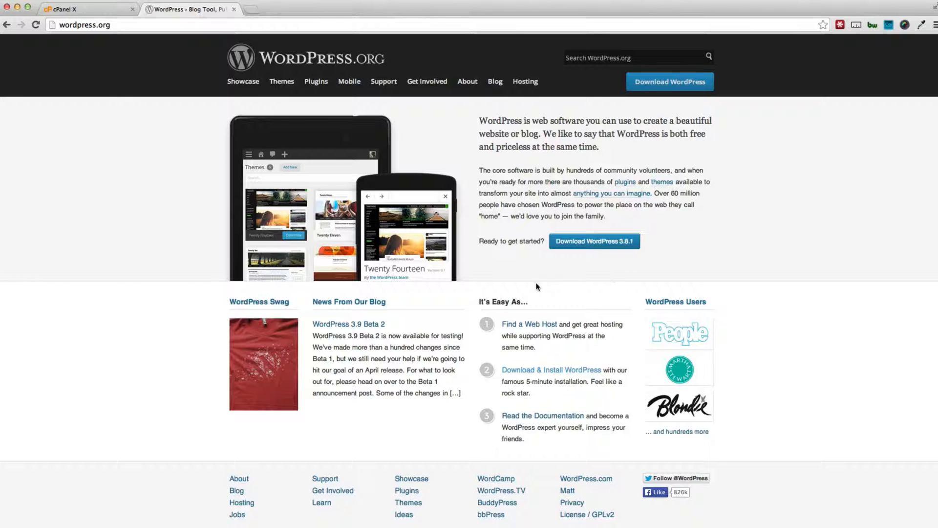
- Visit the WordPress 3.8.1 download page, then close that tab to return to cPanel
click(590, 241)
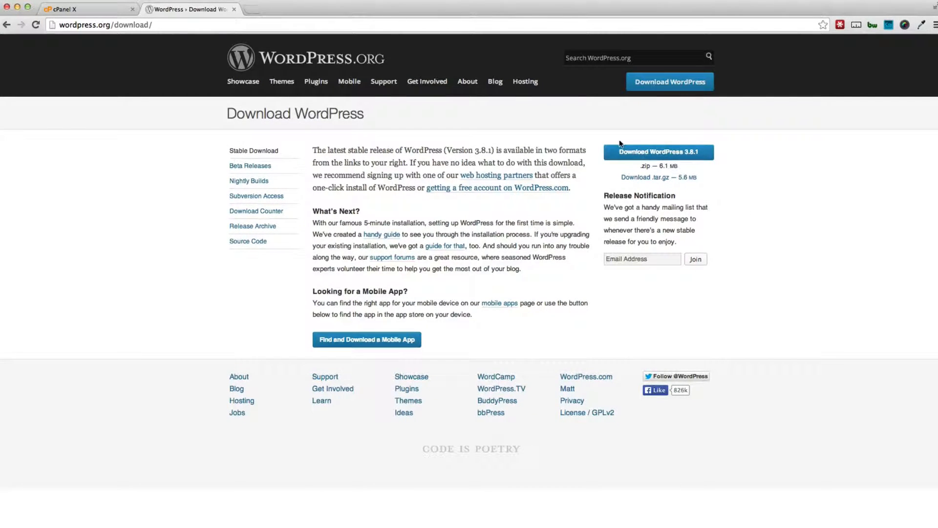
drag(60, 25, 109, 26)
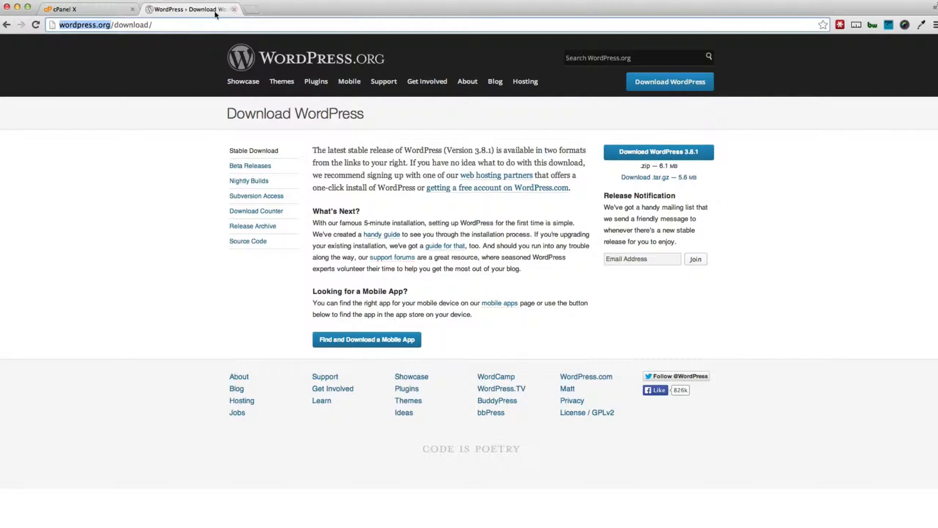
click(234, 9)
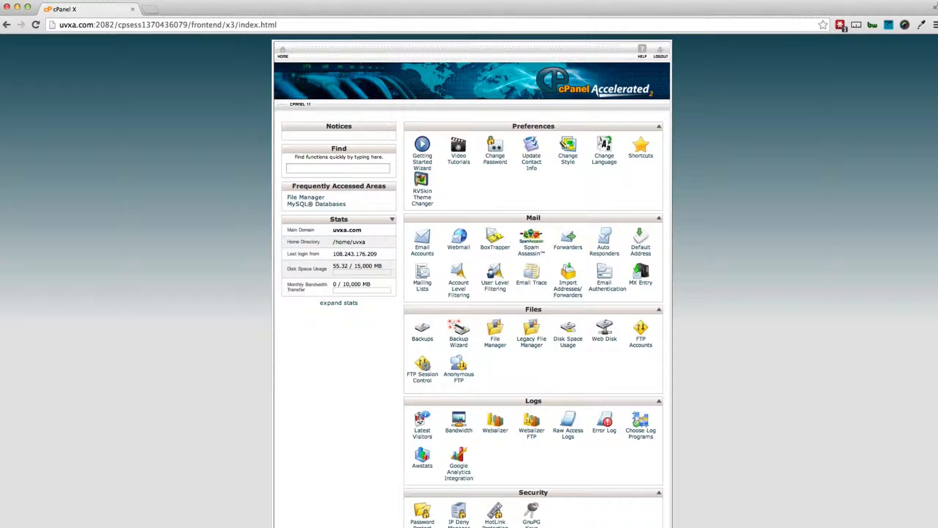
- Open the cPanel File Manager at the web root (public_html)
key(super+Tab)
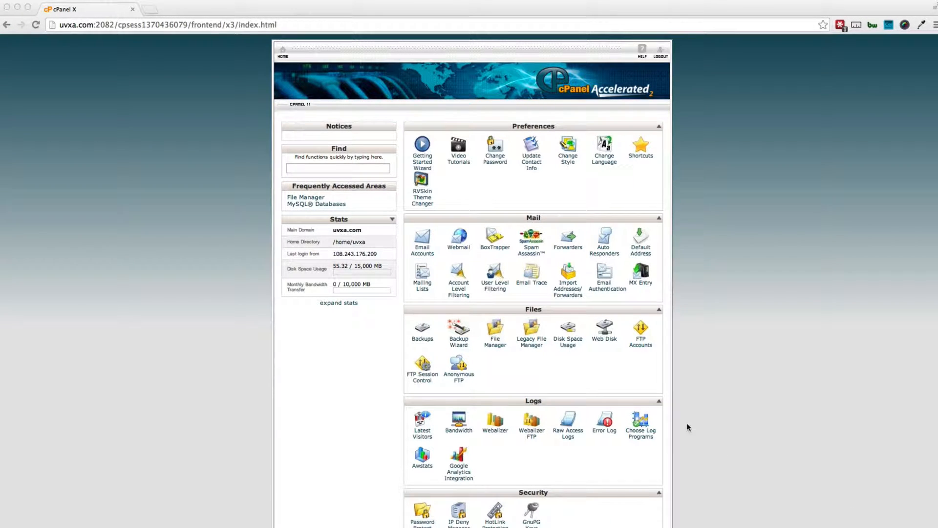
click(495, 328)
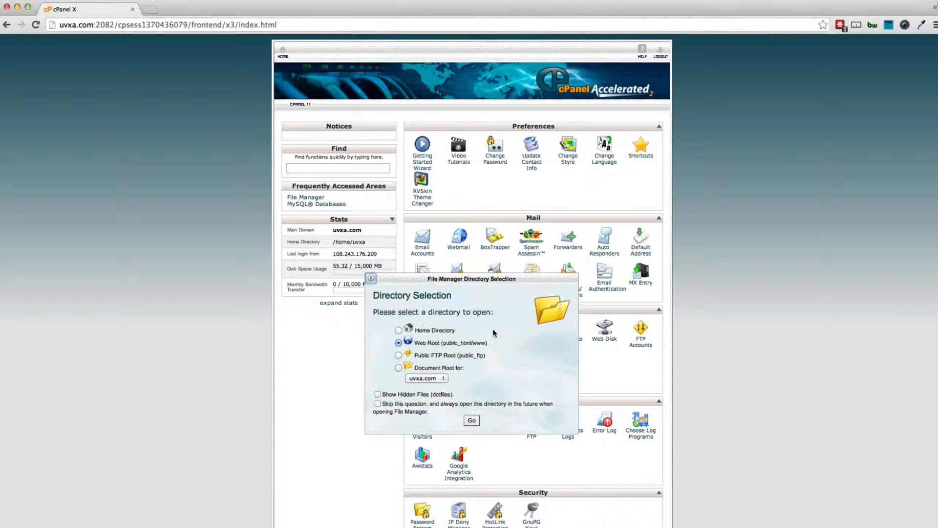
click(468, 420)
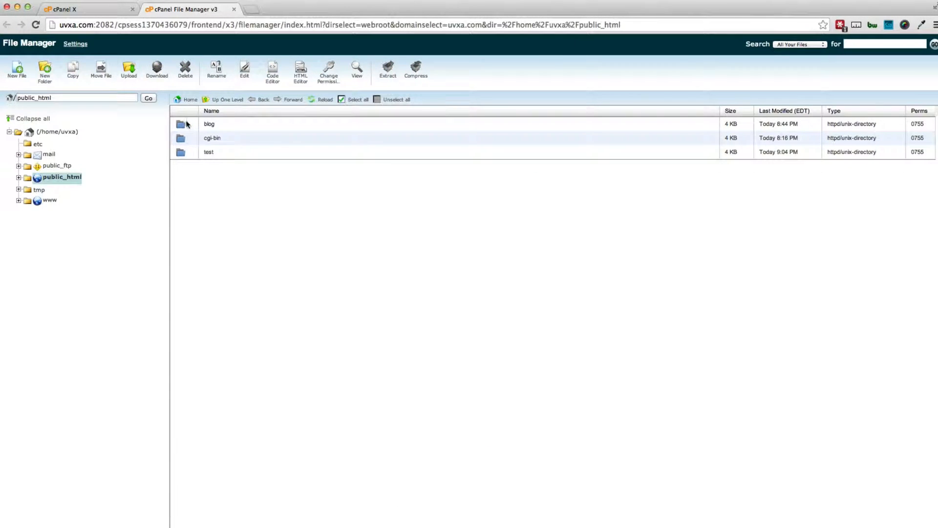
- Delete the blog and test folders from public_html and go to the Upload page
click(180, 126)
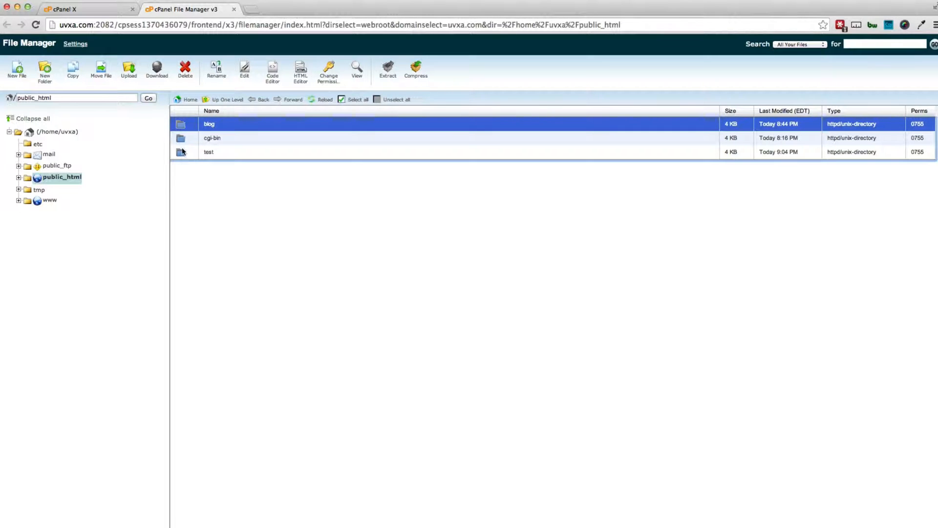
super+click(182, 154)
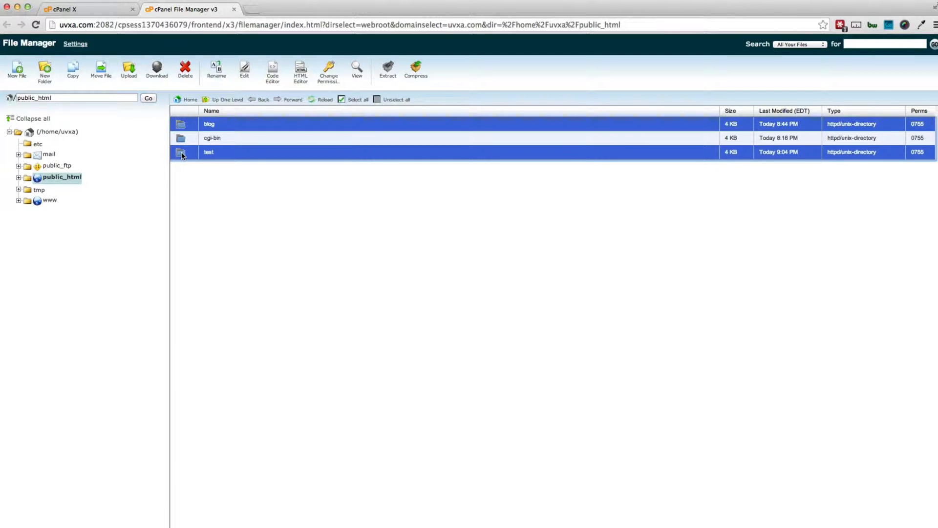
click(185, 68)
click(555, 355)
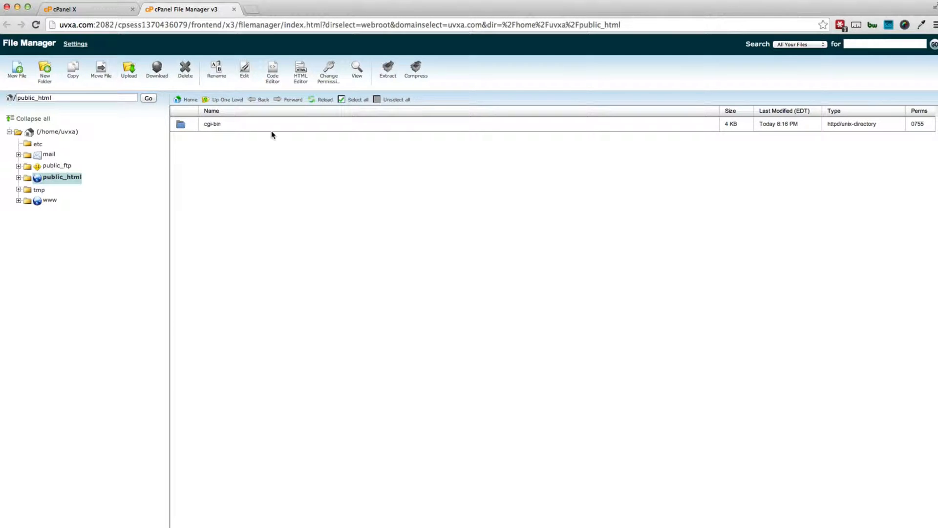
click(129, 77)
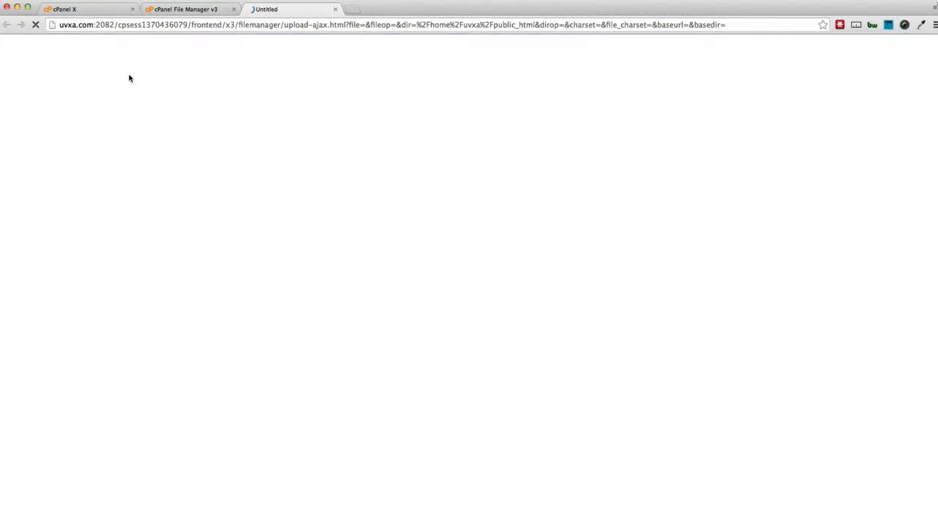
- Upload wordpress-3.8.1 (1).zip from the Desktop to public_html, then close the upload tab
click(27, 90)
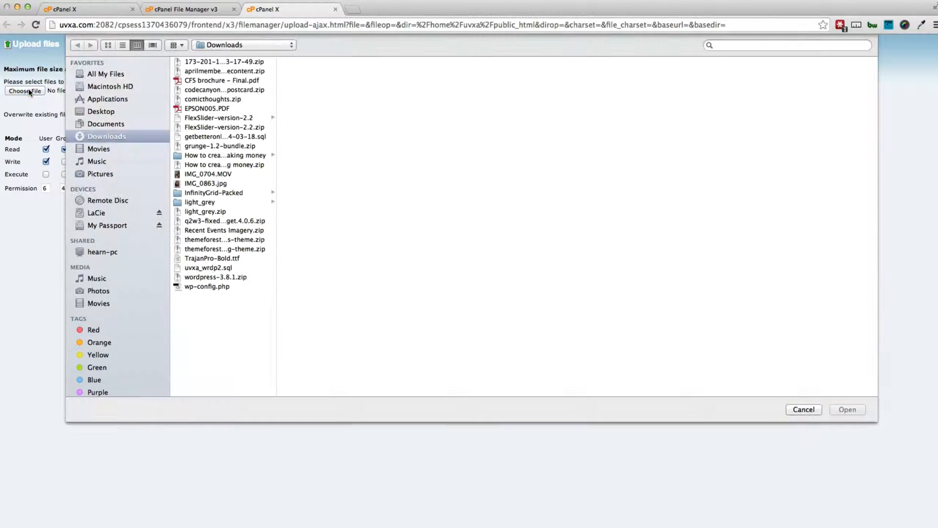
click(94, 74)
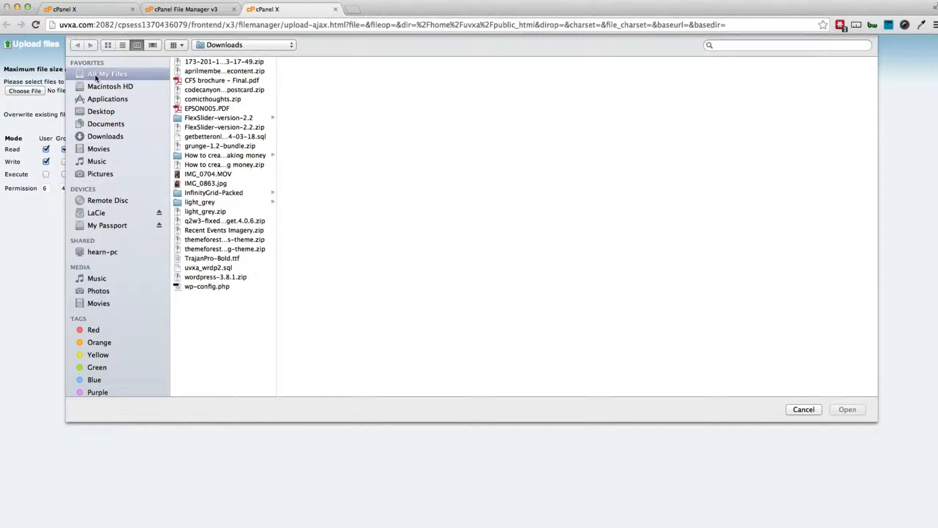
click(106, 112)
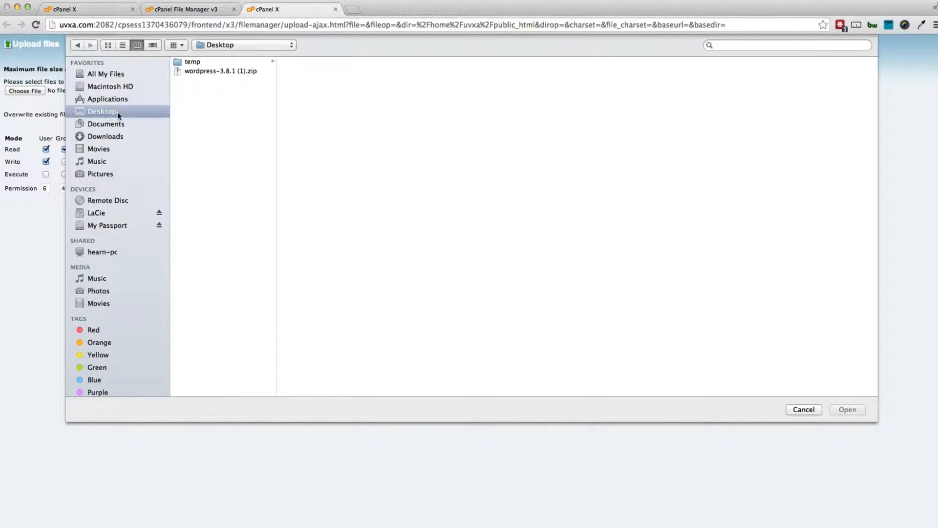
click(205, 73)
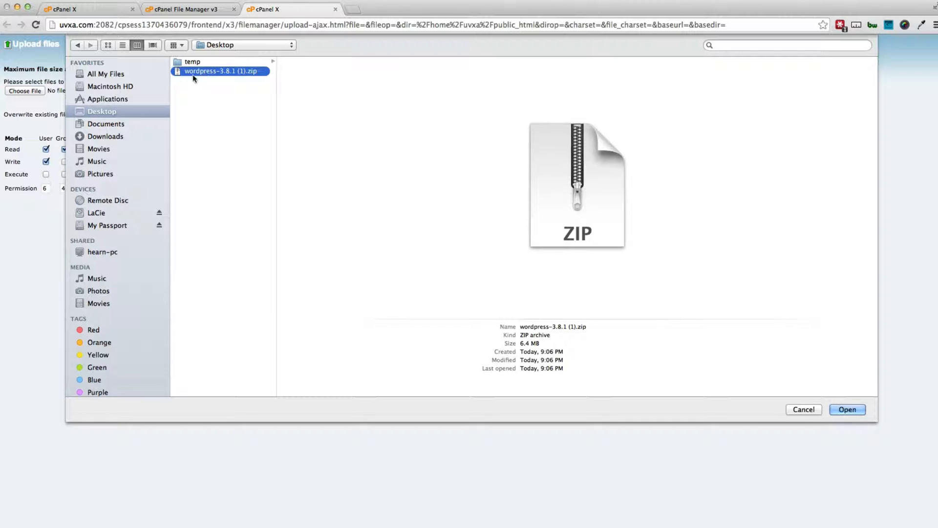
click(844, 409)
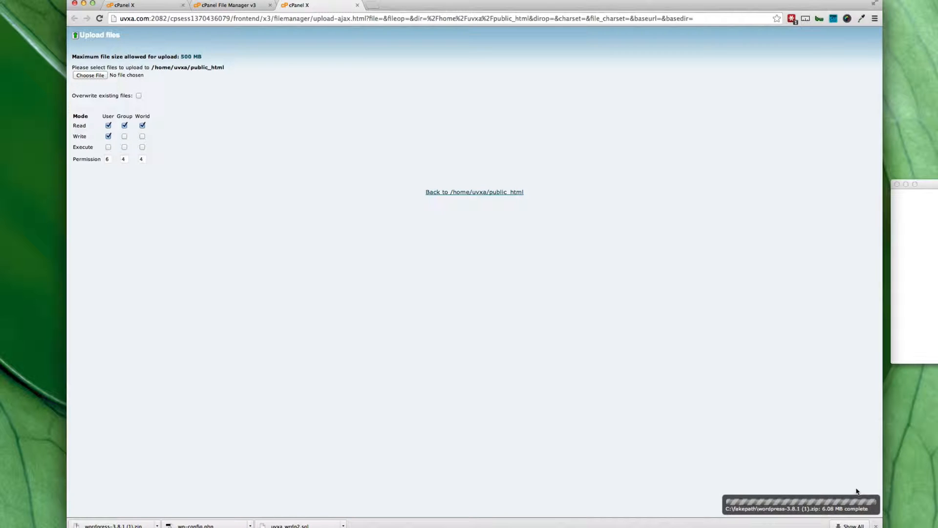
click(357, 5)
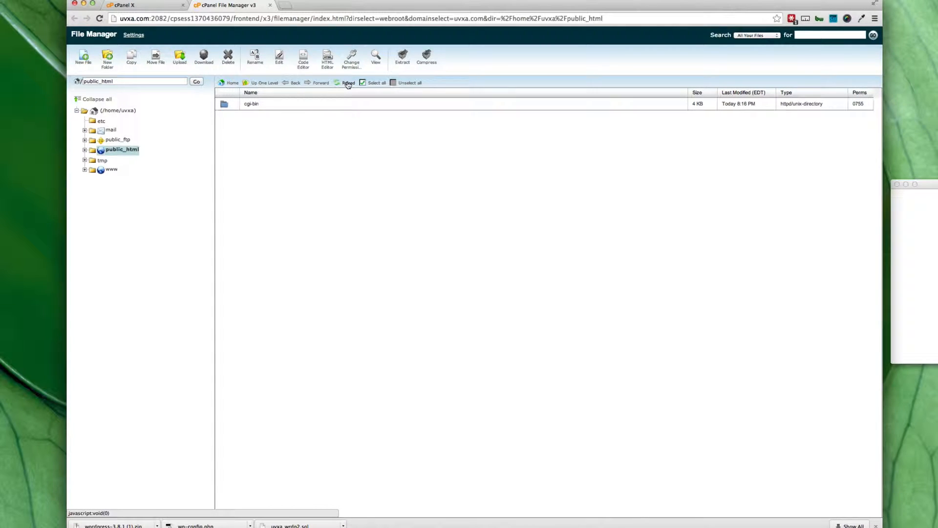
- Refresh the file list and extract the WordPress zip into public_html
click(348, 84)
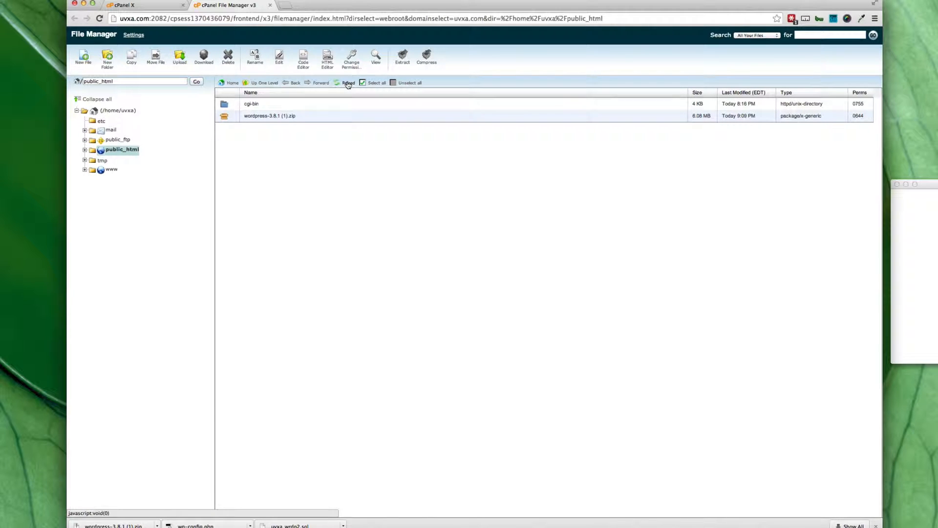
click(257, 116)
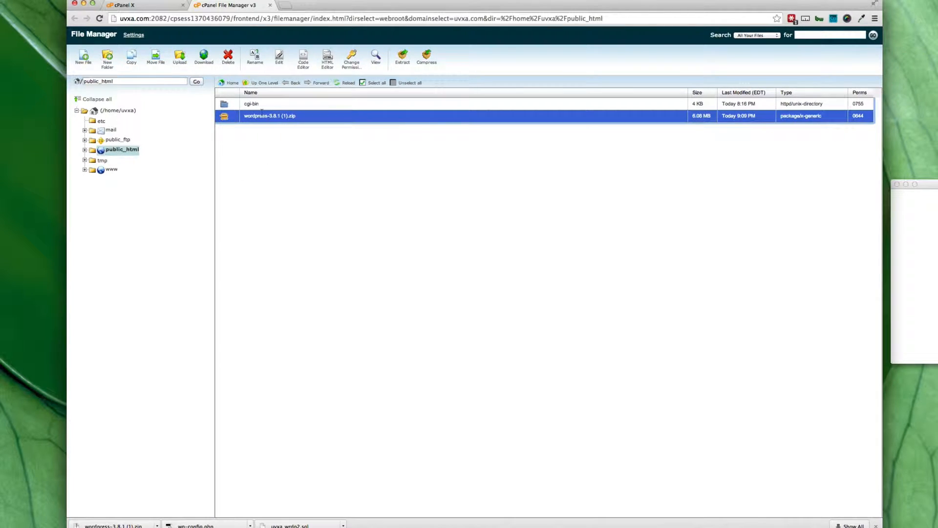
click(402, 63)
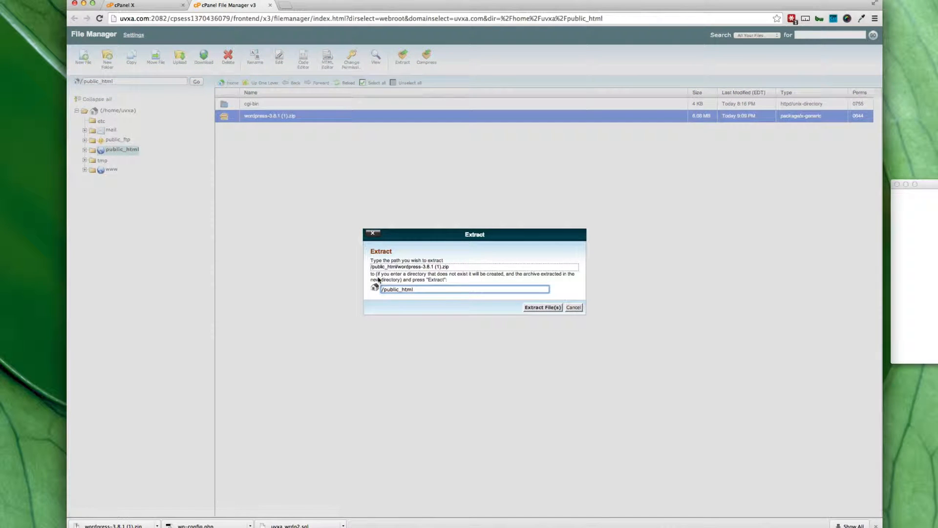
click(542, 307)
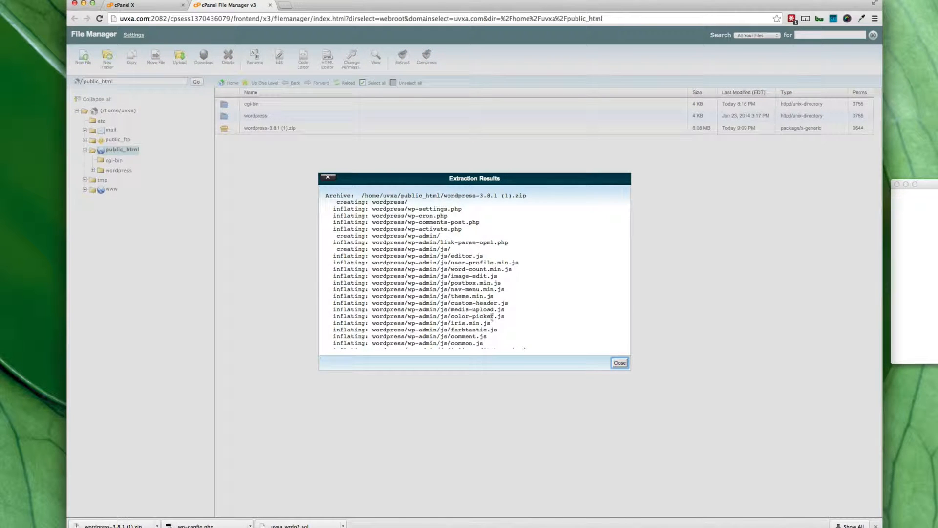
click(619, 362)
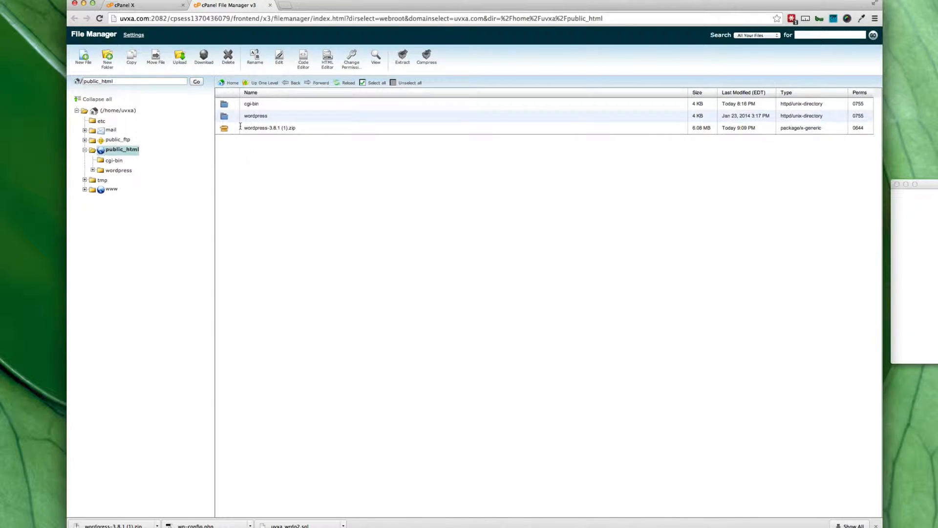
- Delete the uploaded WordPress zip file from public_html
click(267, 128)
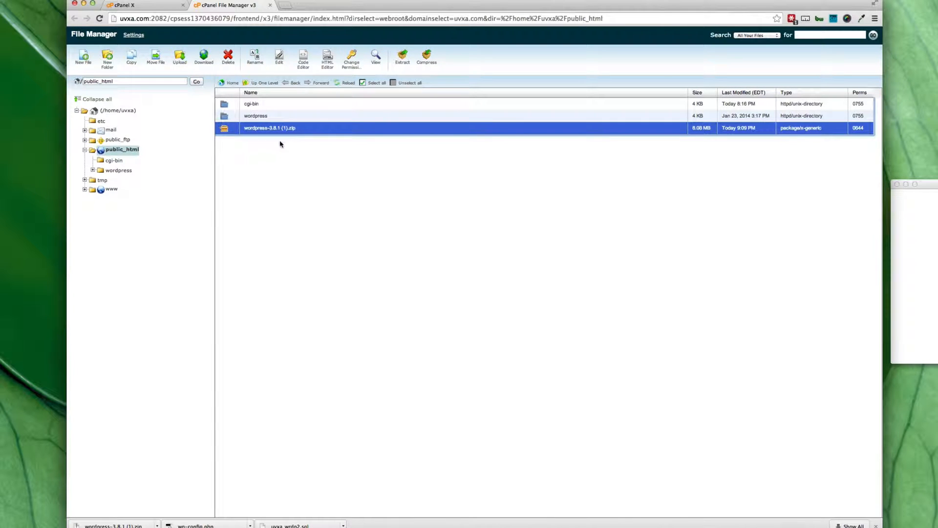
click(229, 57)
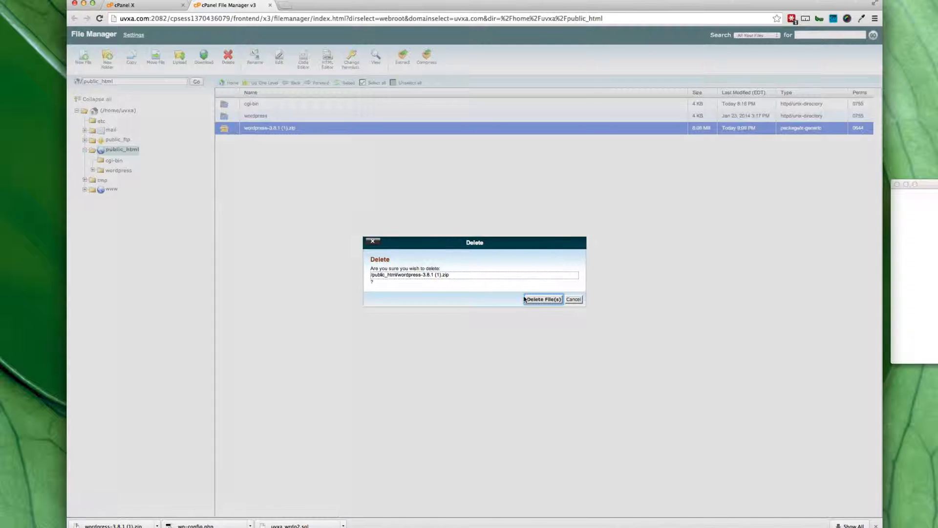
click(542, 299)
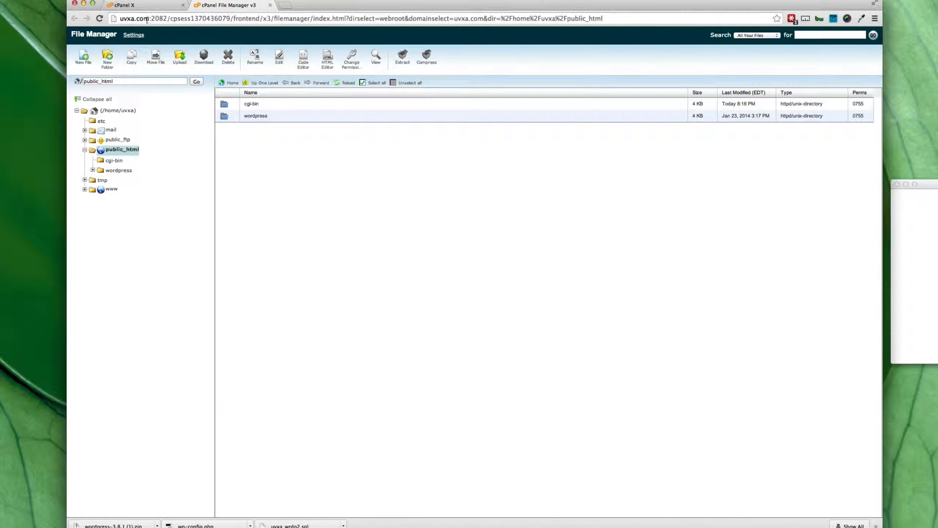
- Move every file in the wordpress folder up to /public_html/, then view public_html
double_click(225, 119)
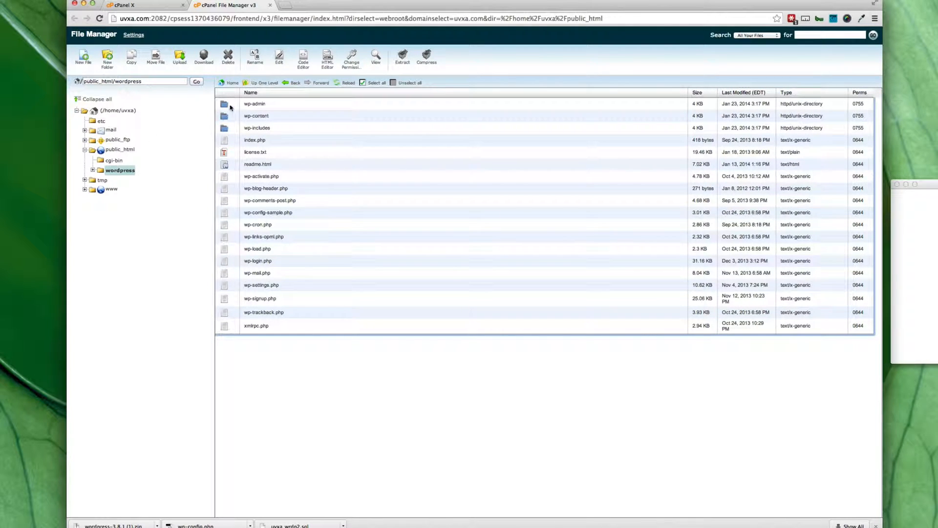
click(376, 84)
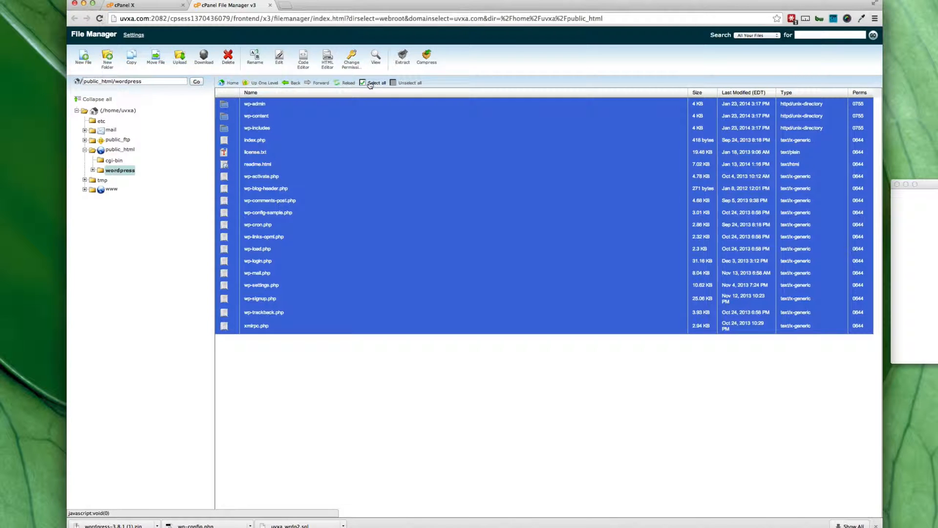
click(156, 61)
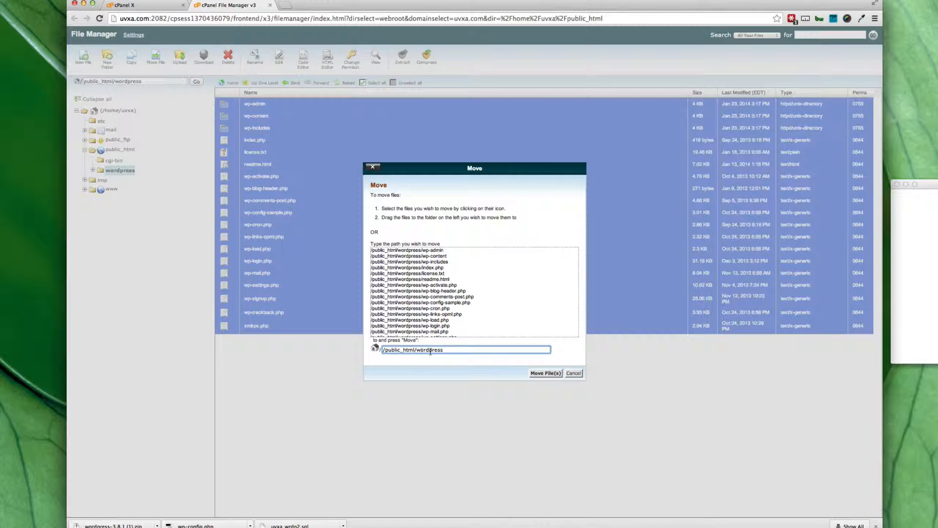
drag(448, 350, 417, 352)
key(BackSpace)
click(543, 373)
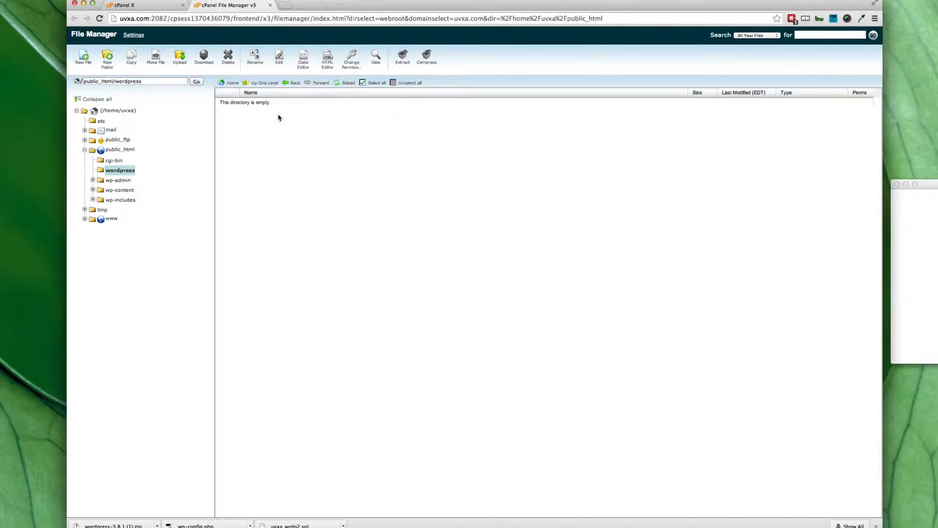
click(122, 149)
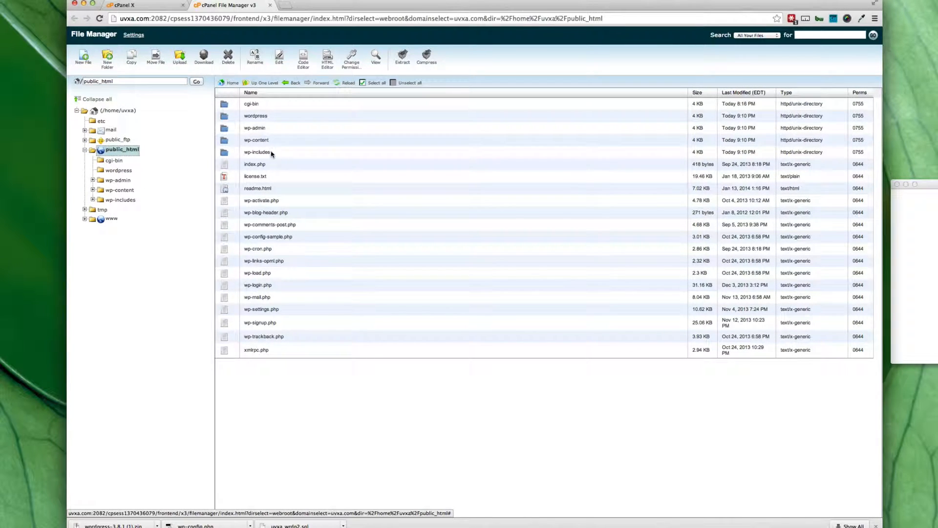
- Delete the empty wordpress folder from public_html and close the File Manager
click(226, 117)
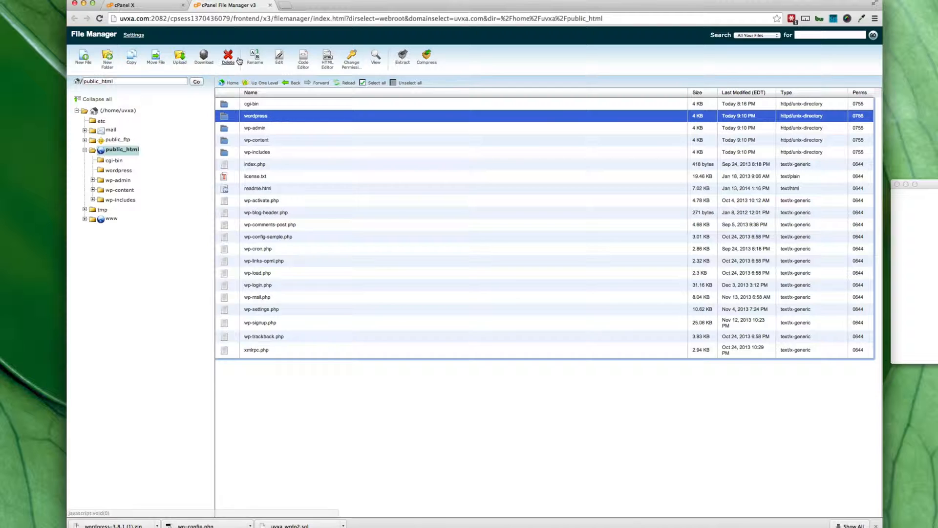
click(228, 57)
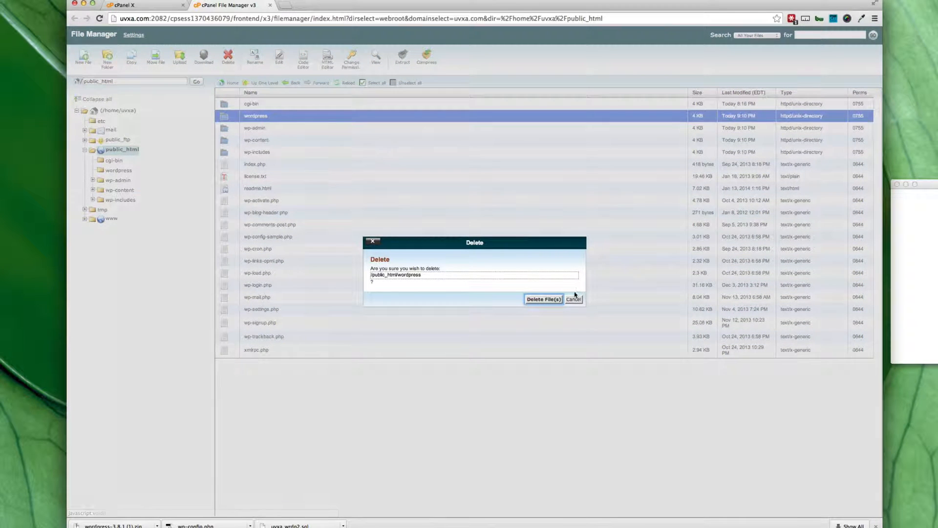
click(547, 299)
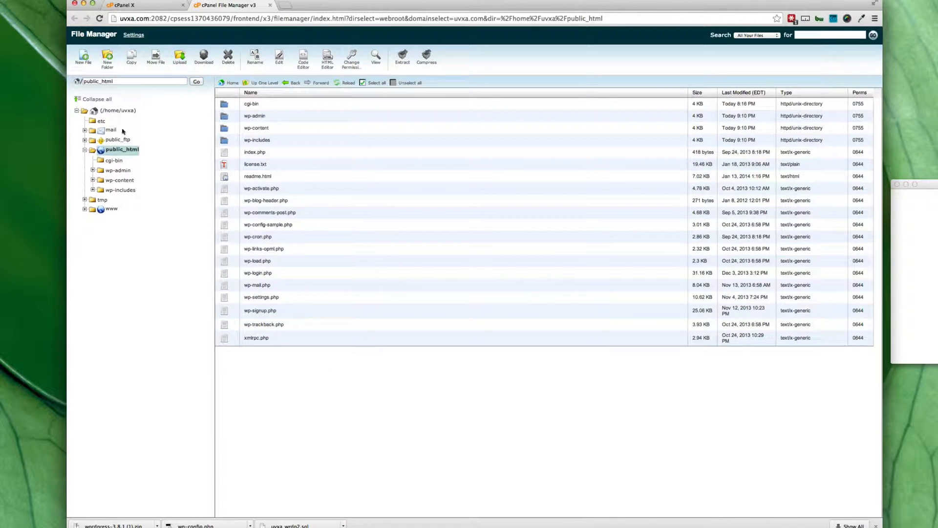
click(269, 6)
- Scroll the cPanel home page down to the Databases section
scroll(282, 113, down, 5)
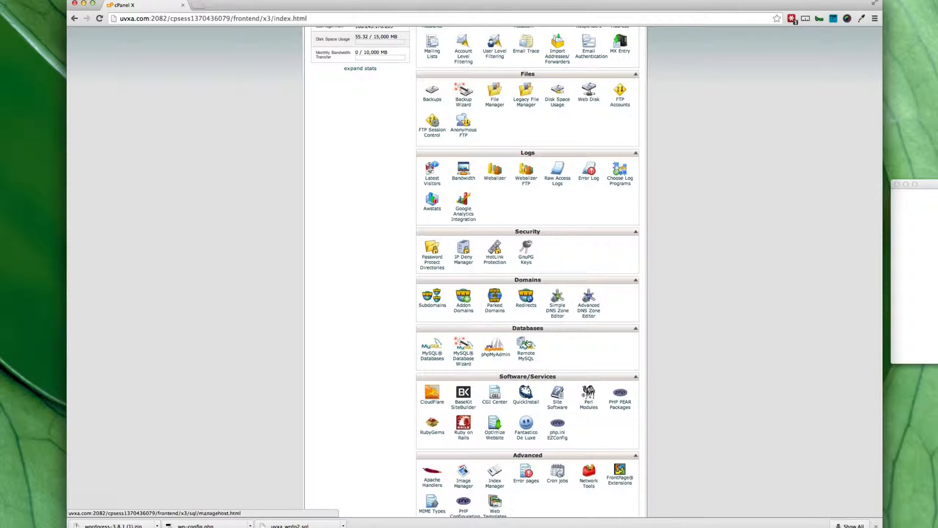
- Use the MySQL Database Wizard to create the database test123 (uvxa_test123)
click(464, 364)
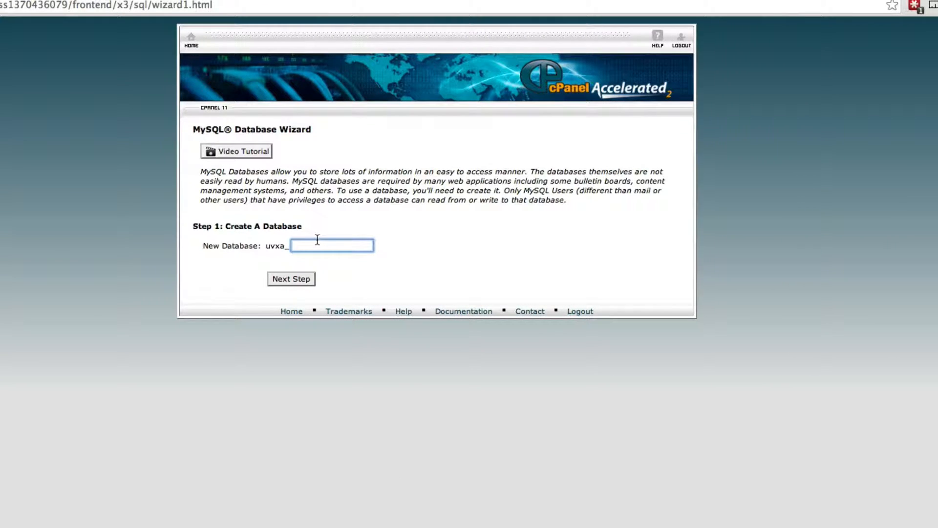
text(test123)
drag(266, 247, 290, 246)
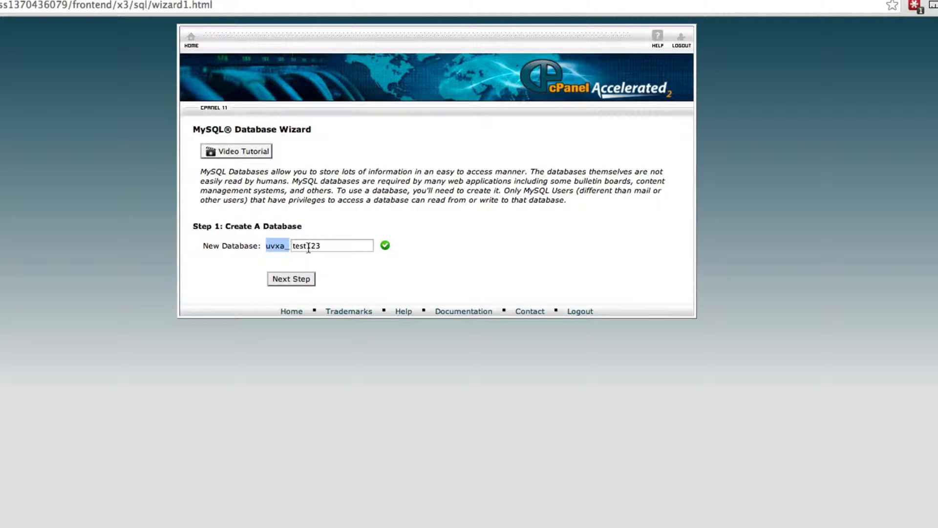
key(super+Tab)
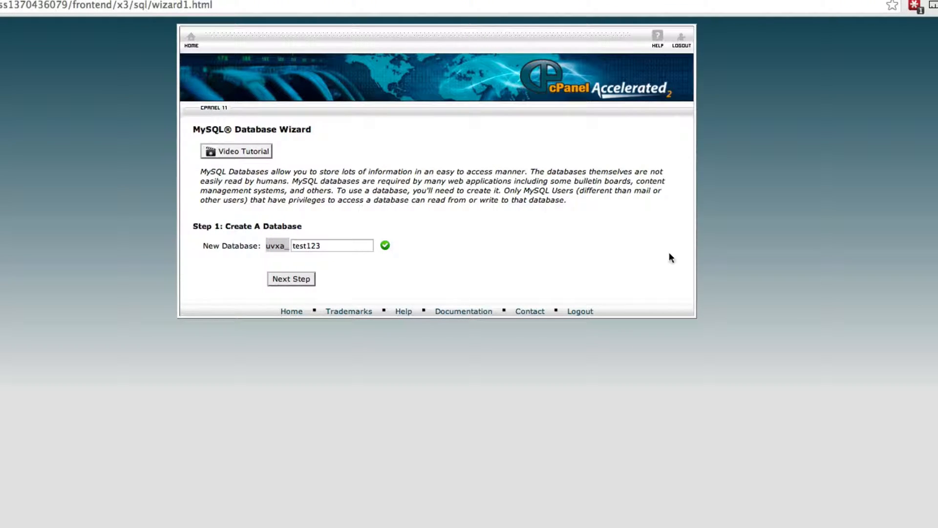
click(350, 243)
drag(339, 244, 292, 245)
key(ctrl+c)
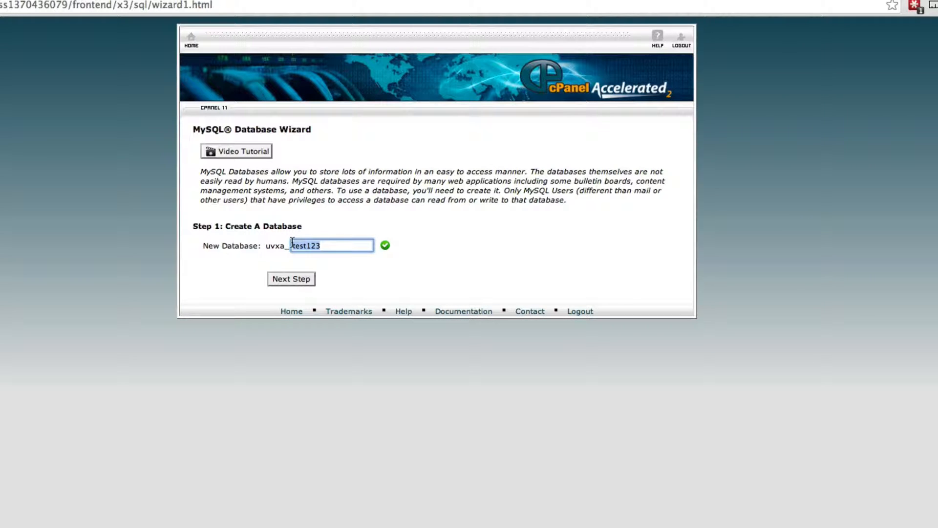
key(super+Tab)
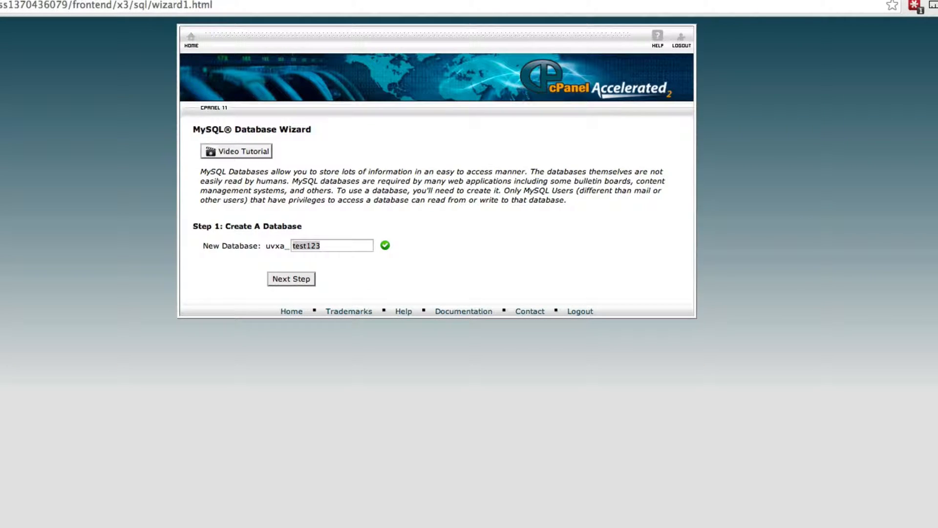
key(super+Tab)
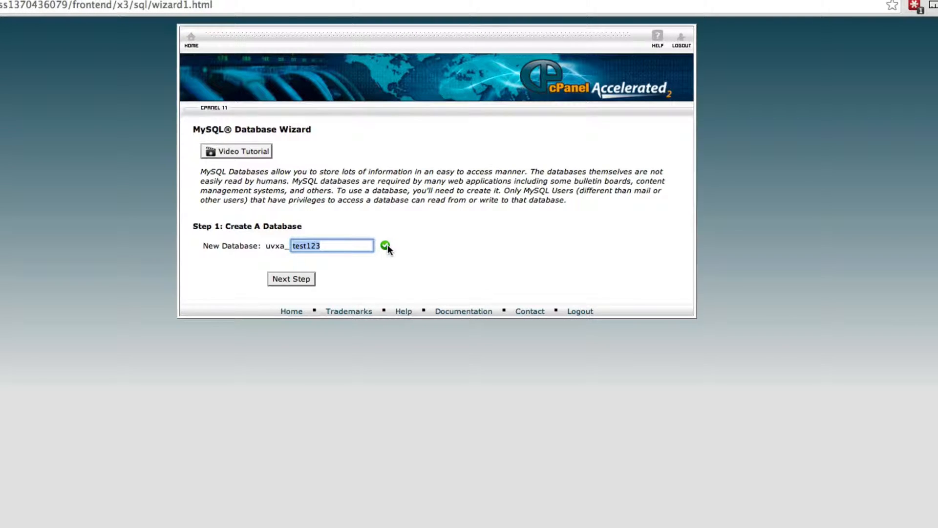
click(293, 280)
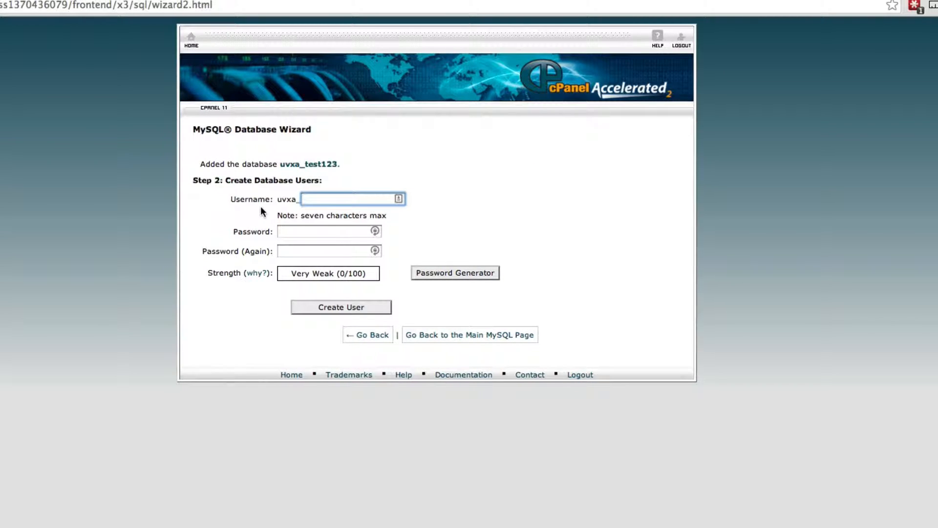
- Create MySQL user test123 (uvxa_test123) with a generated very strong password
click(309, 198)
key(ctrl+v)
click(454, 274)
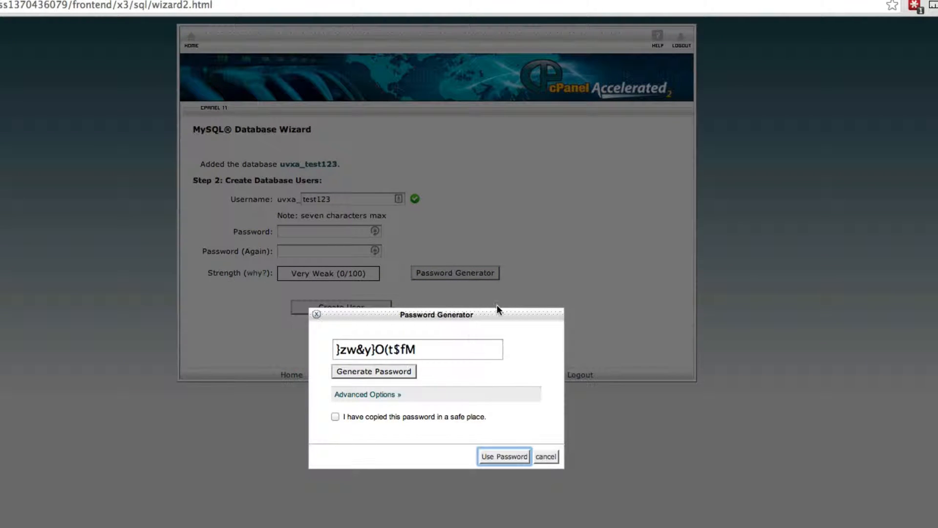
drag(442, 349, 328, 348)
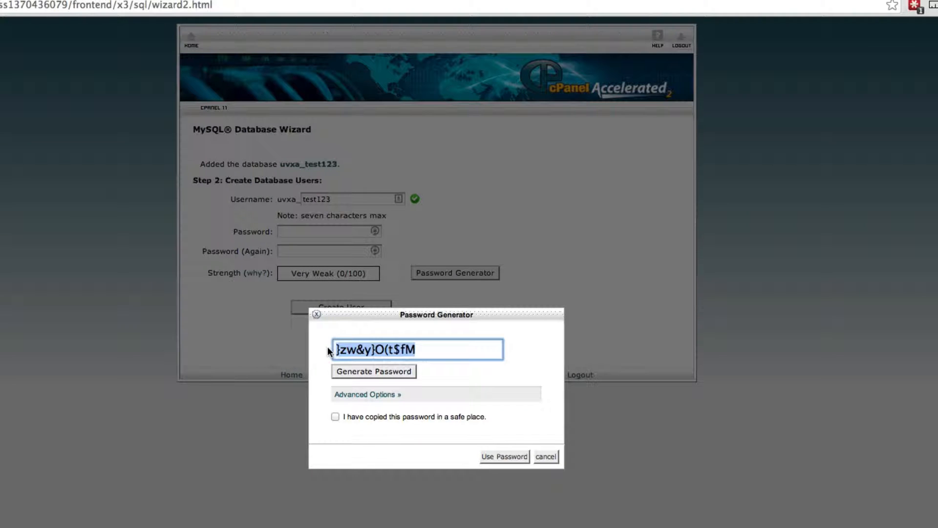
click(935, 375)
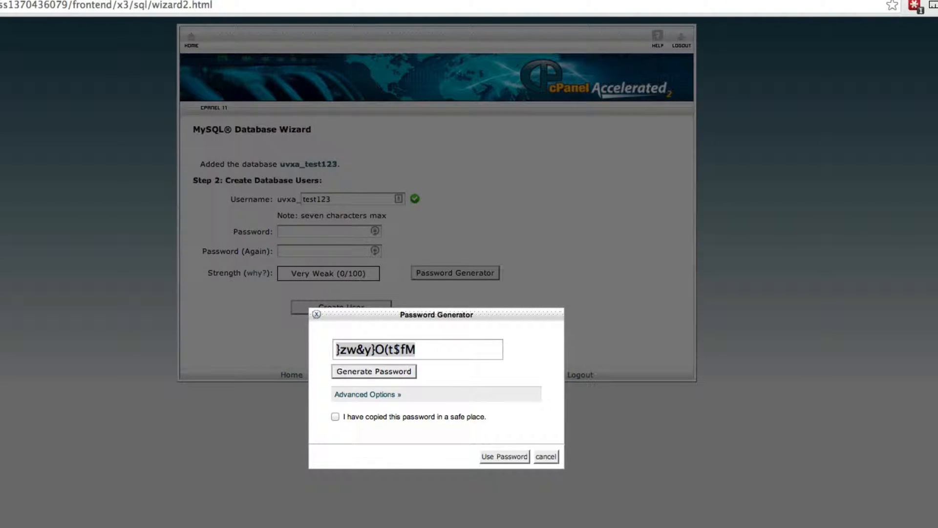
click(335, 415)
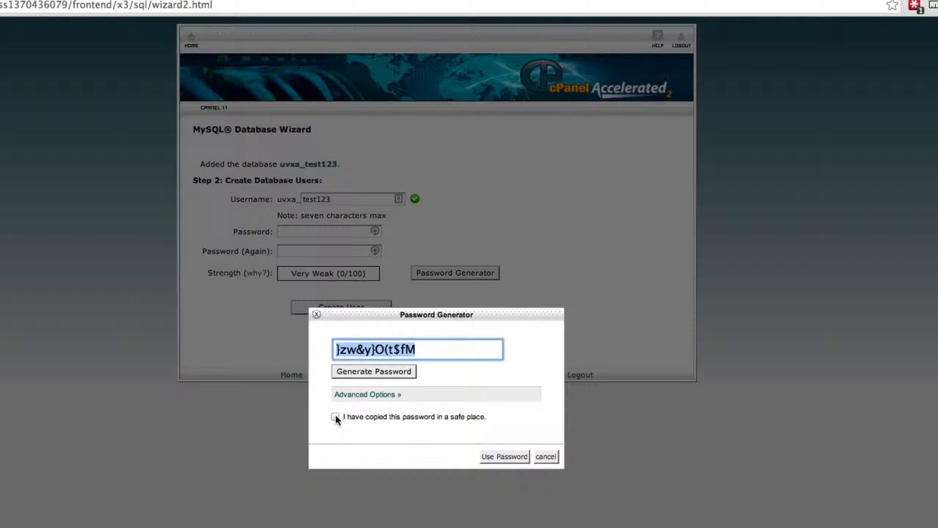
click(335, 415)
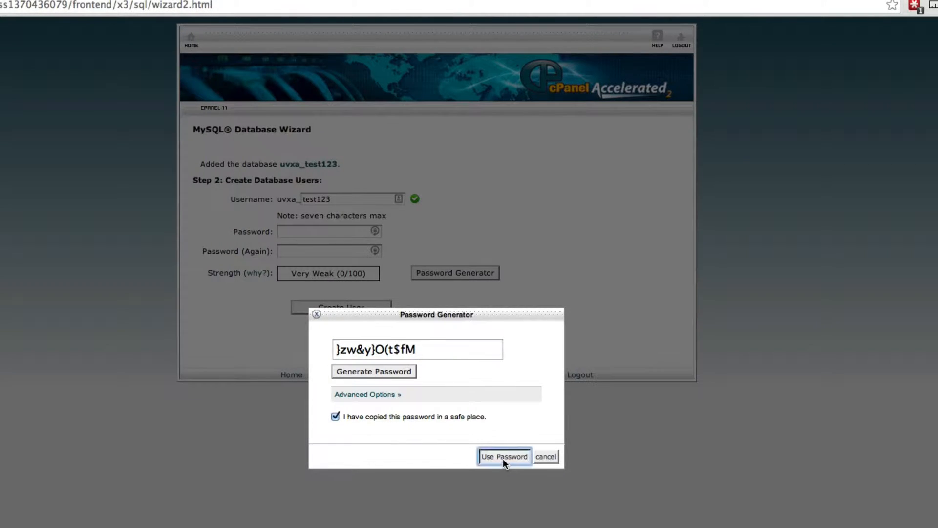
click(503, 460)
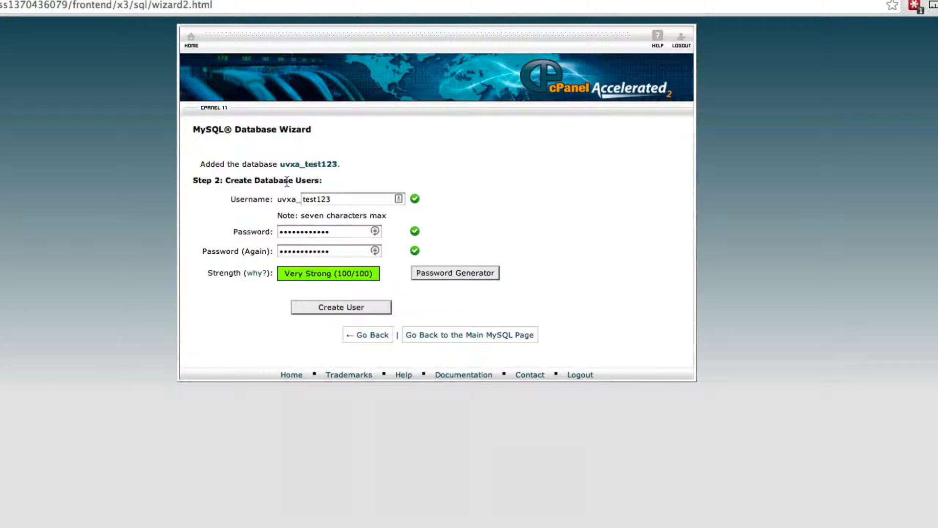
click(336, 305)
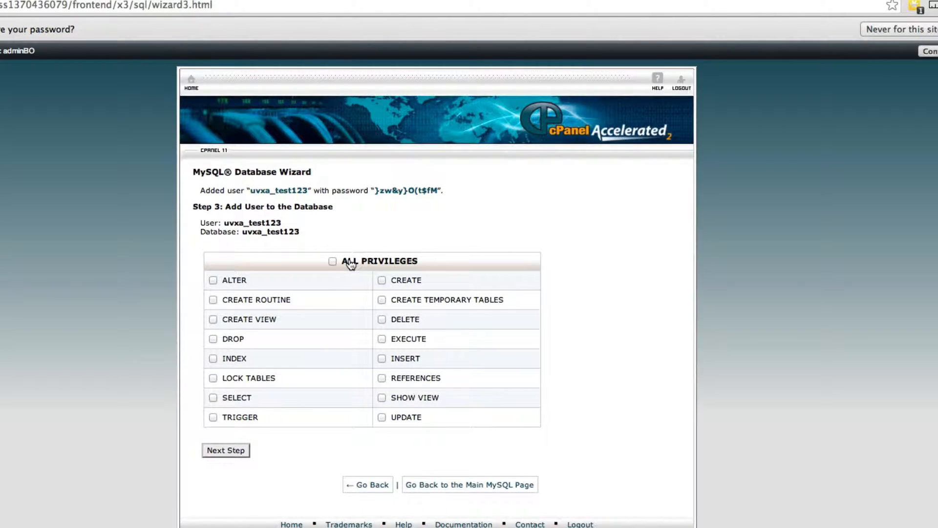
- Grant uvxa_test123 ALL PRIVILEGES on the database, then return to the cPanel home page
click(333, 261)
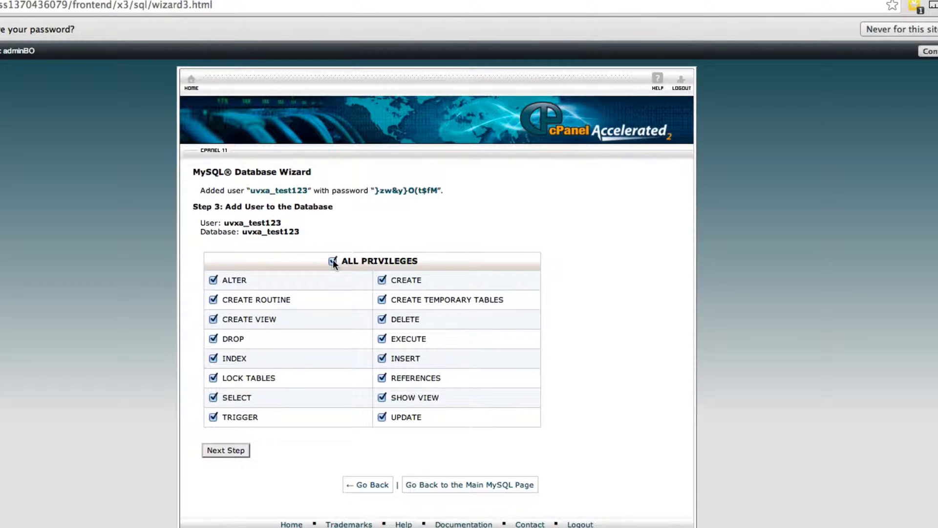
click(225, 449)
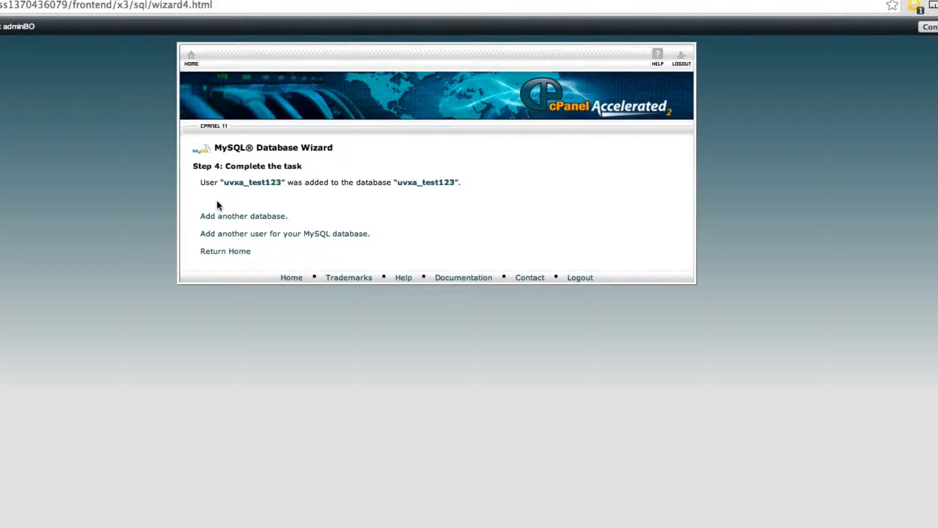
click(226, 252)
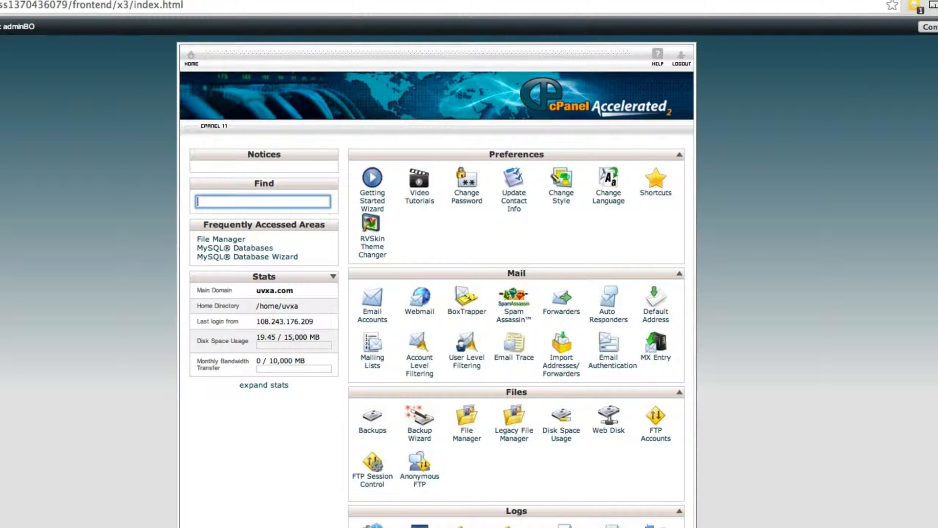
click(932, 27)
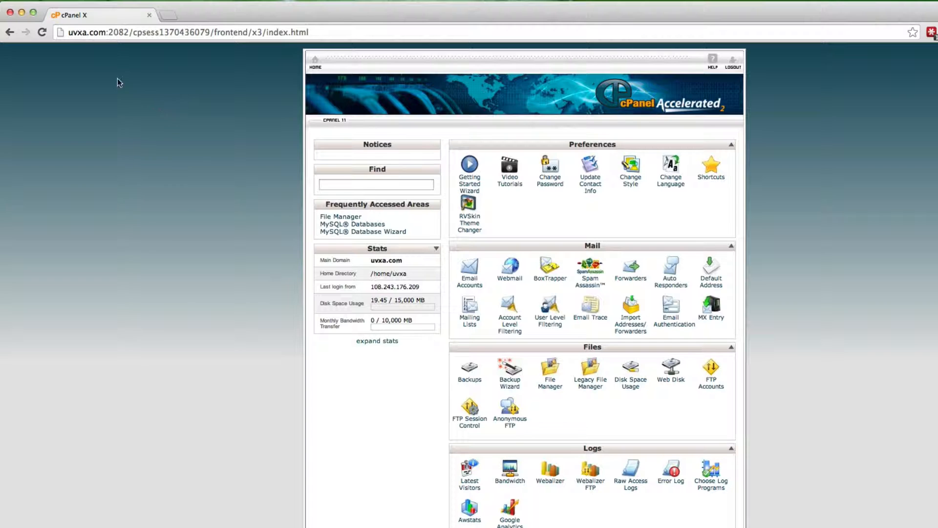
- Load uvxa.com and begin creating the wp-config.php configuration file
drag(329, 33, 105, 35)
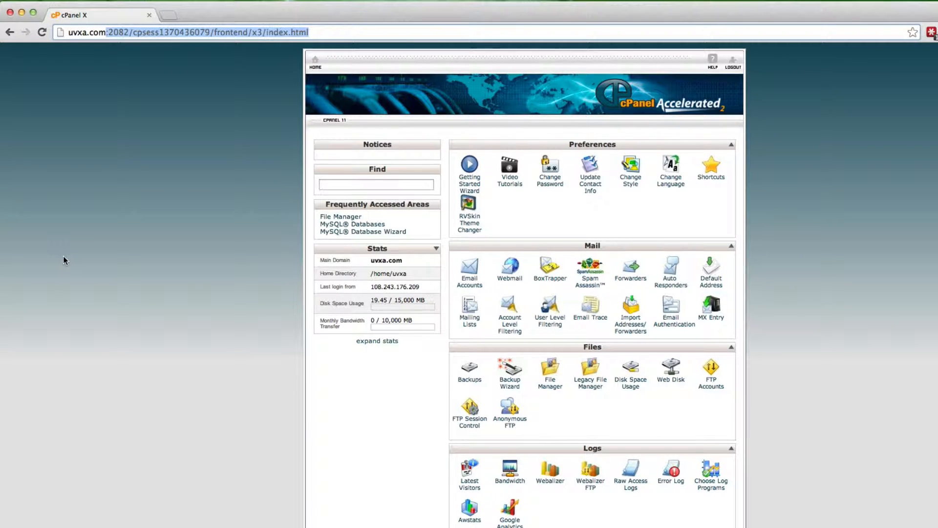
key(BackSpace)
key(Return)
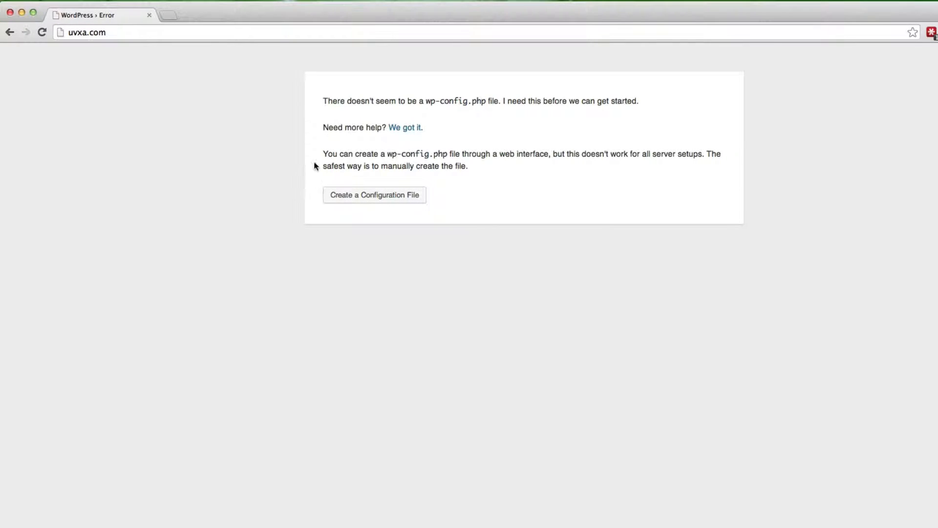
click(390, 200)
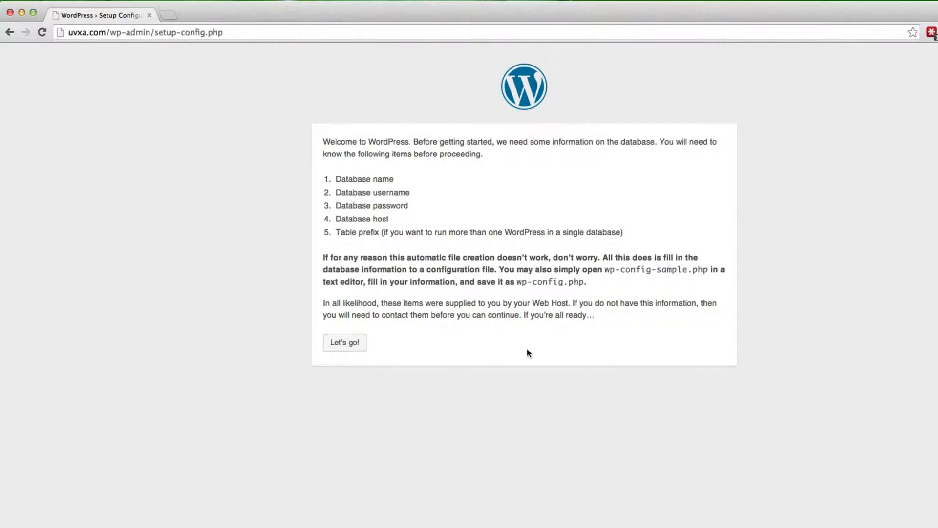
- Enter uvxa_test123 as database name and user, paste the database password, and submit
click(338, 343)
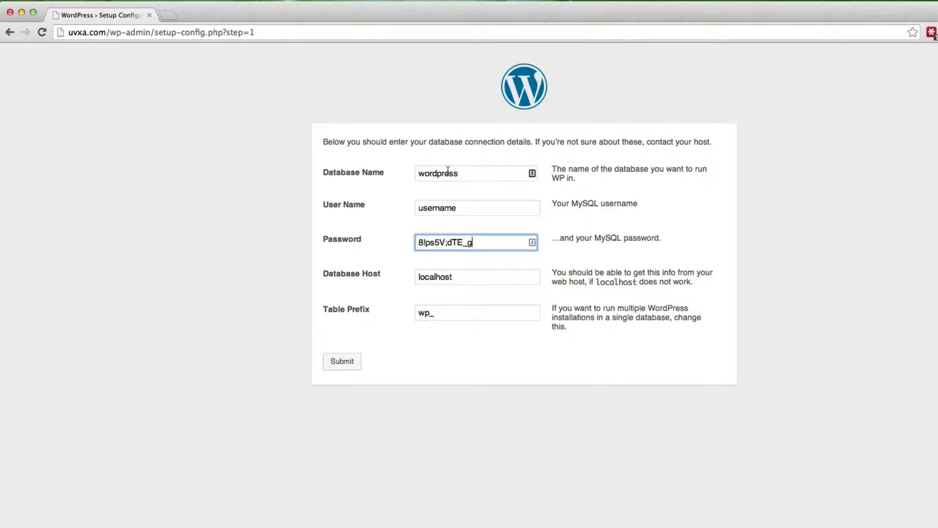
key(super+Tab)
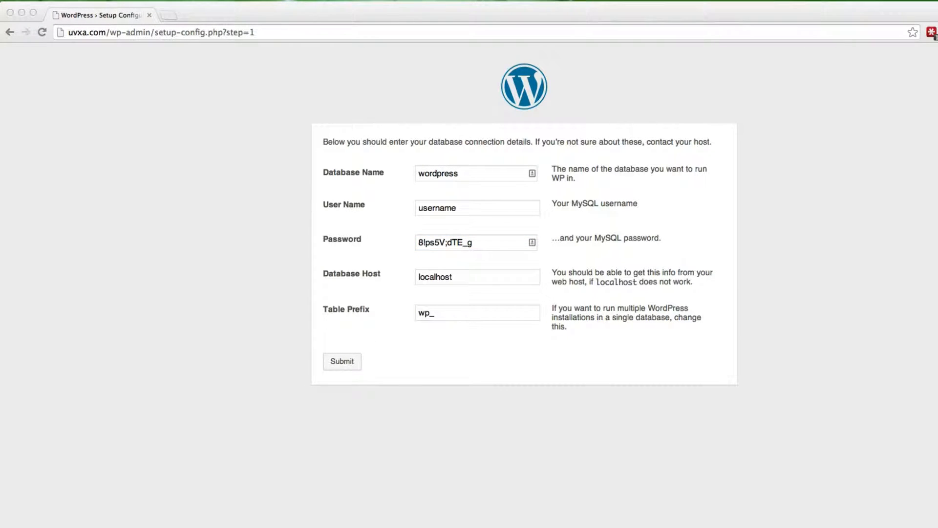
key(super+Tab)
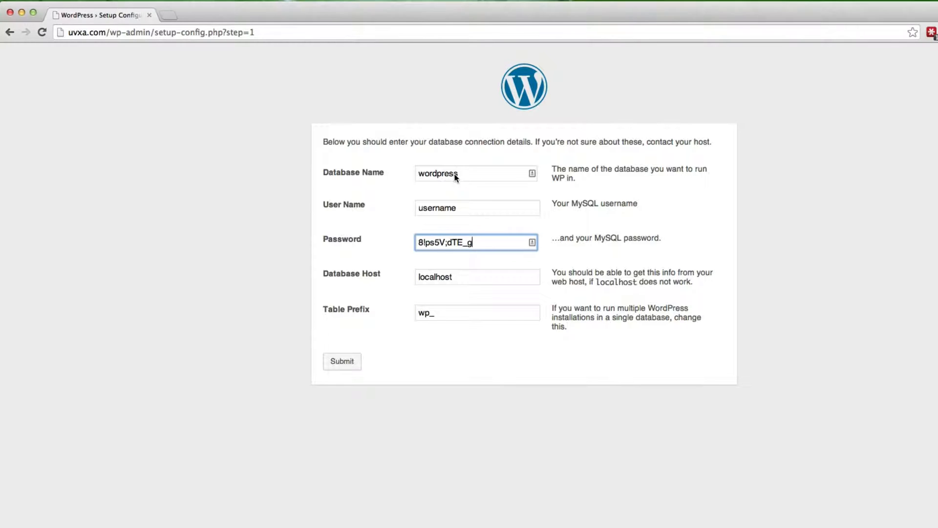
double_click(469, 172)
text(uvxa_test123)
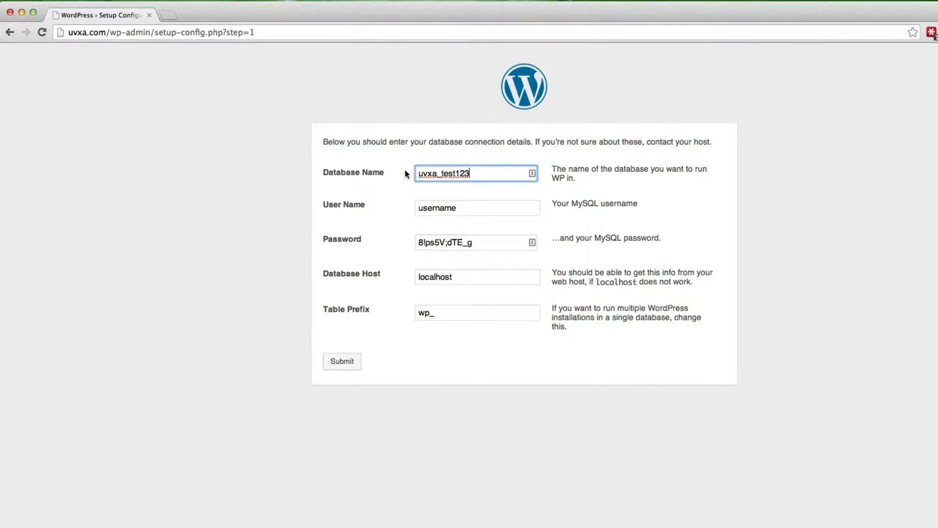
key(Tab)
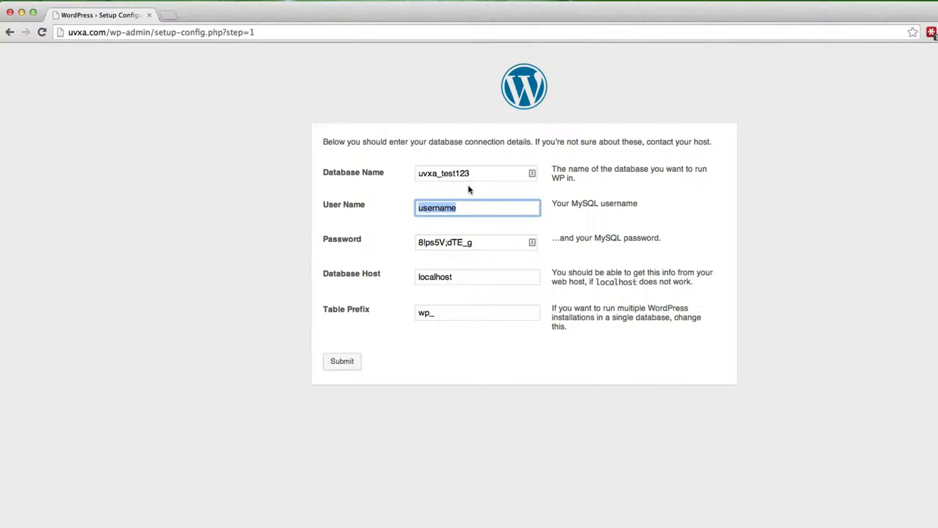
text(uvxa_test123)
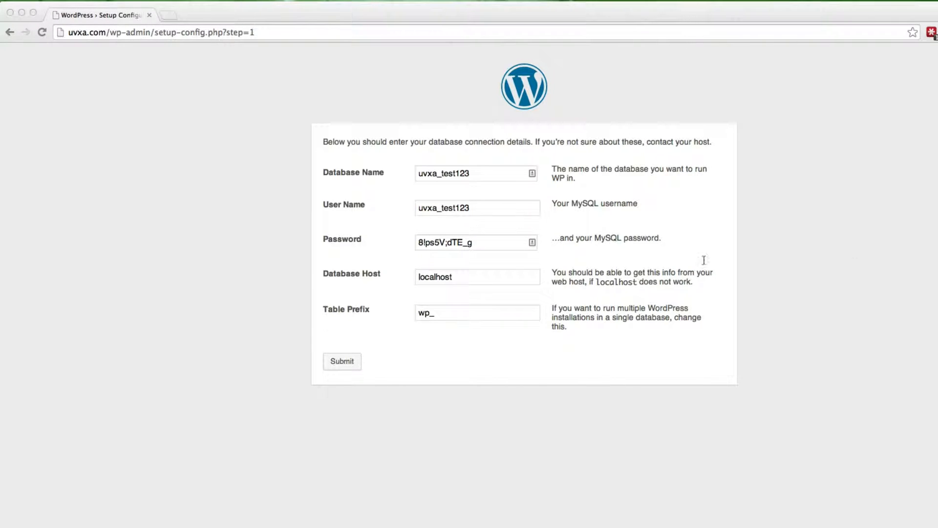
click(498, 251)
drag(485, 245, 414, 242)
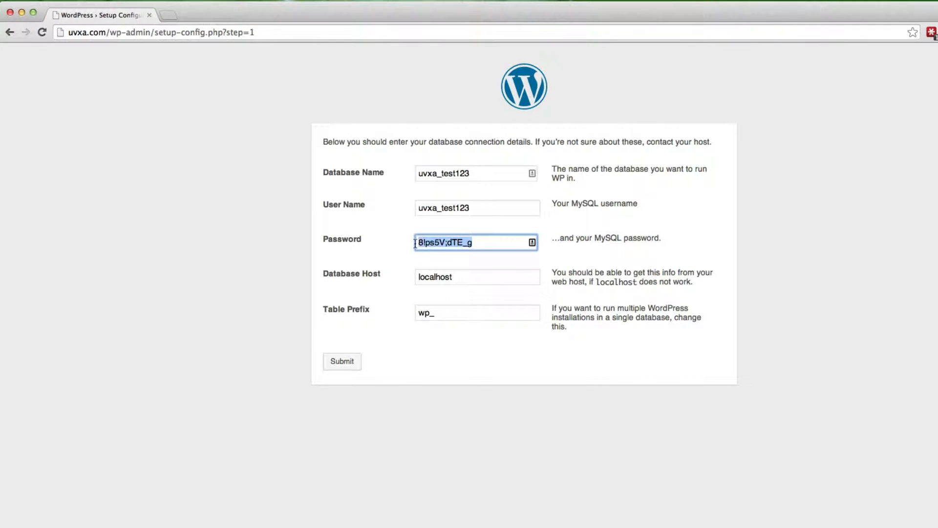
key(super+v)
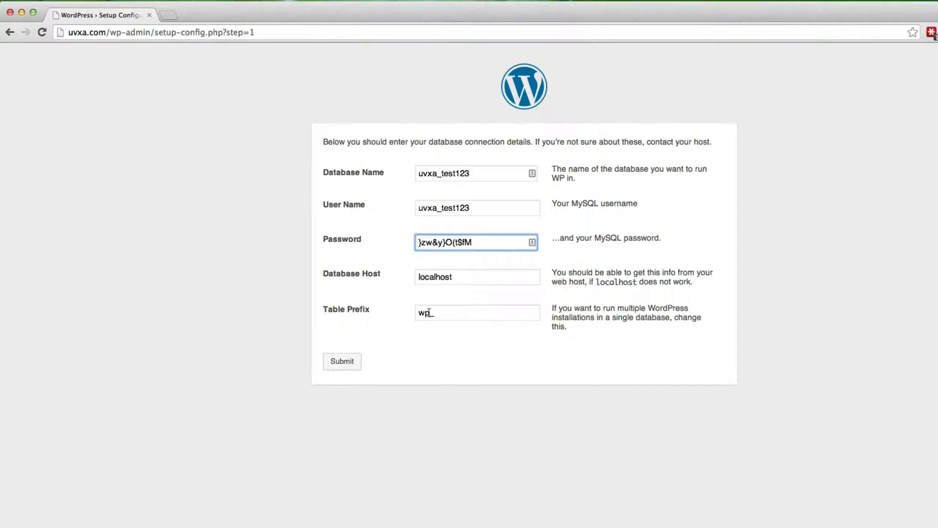
click(341, 364)
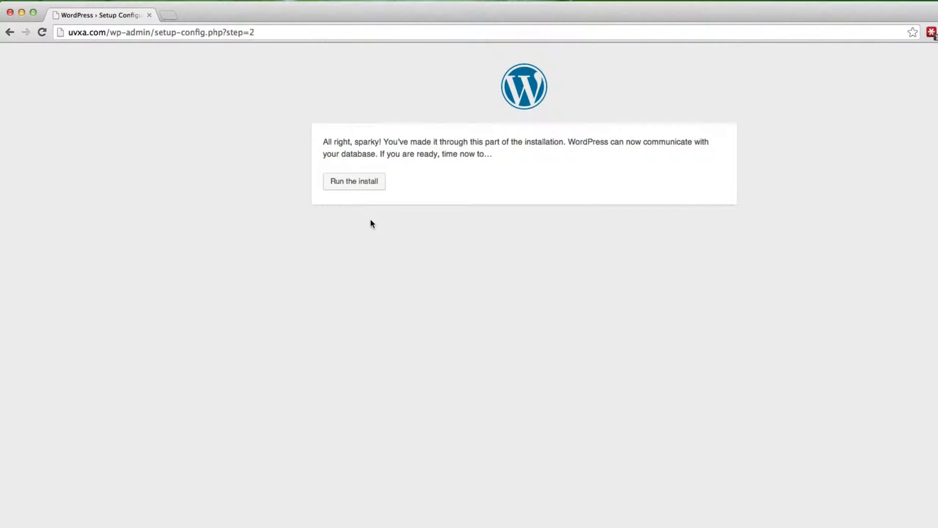
- Start the install and enter site title Test Site and admin username 'test'
click(358, 184)
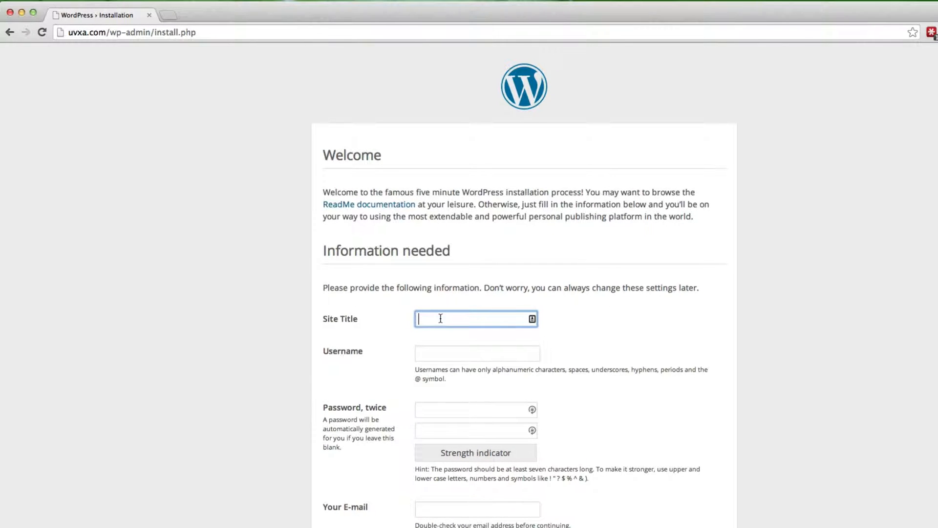
text(Test Siite)
key(Tab)
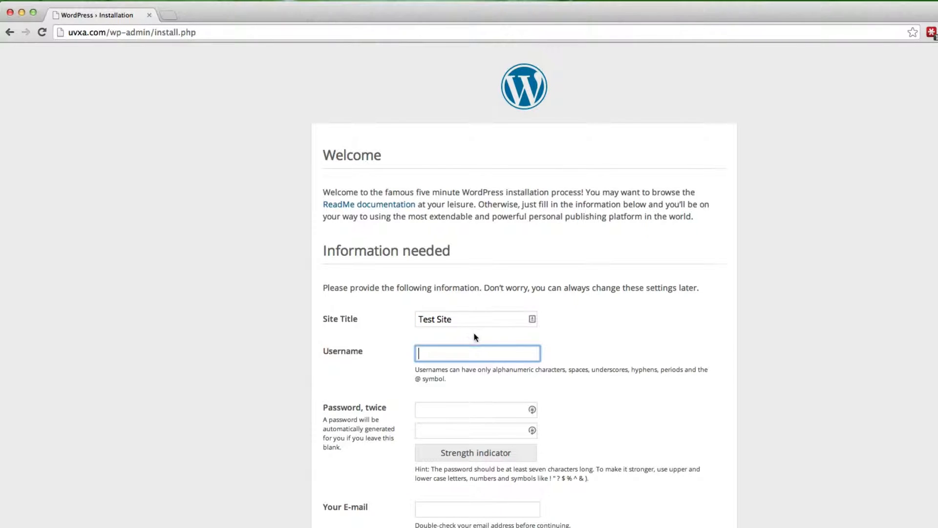
text(test)
key(Tab)
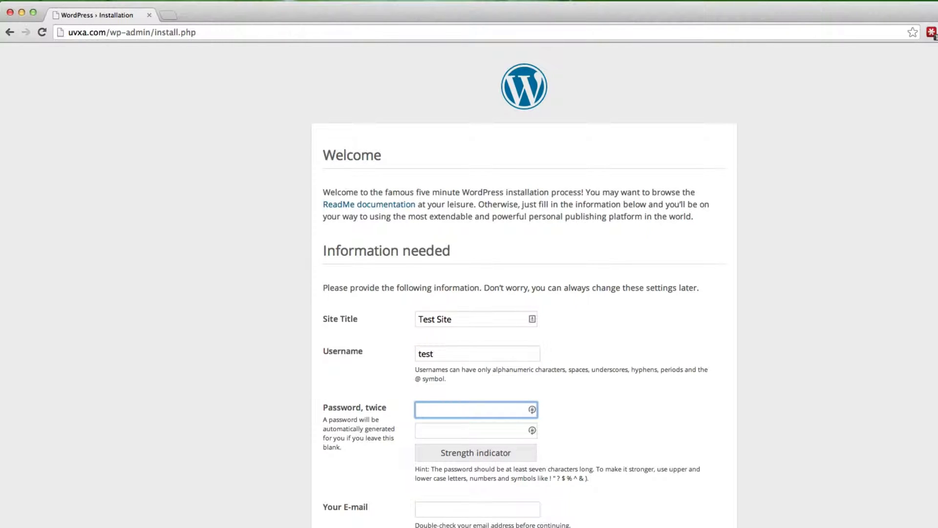
click(461, 355)
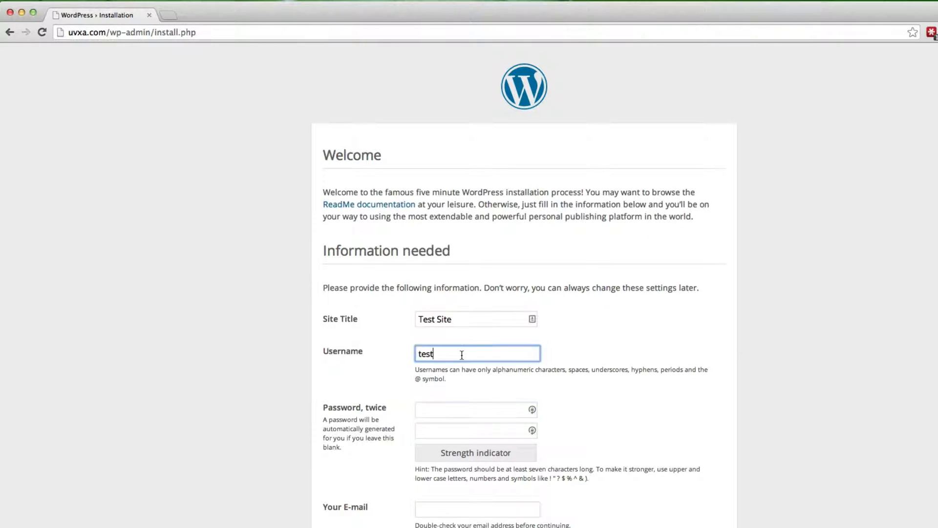
double_click(460, 354)
key(super+Tab)
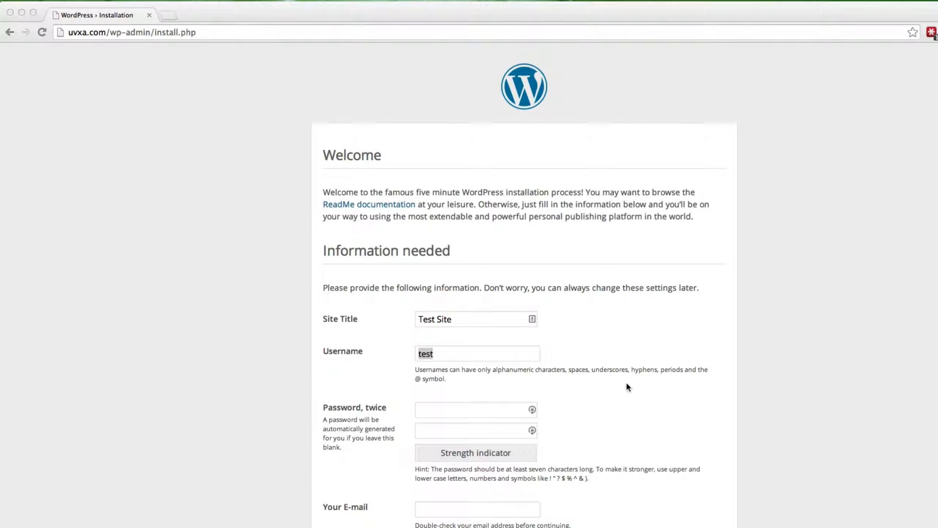
key(super+Tab)
- Paste the admin password into both password fields and enter the admin e-mail address
click(452, 409)
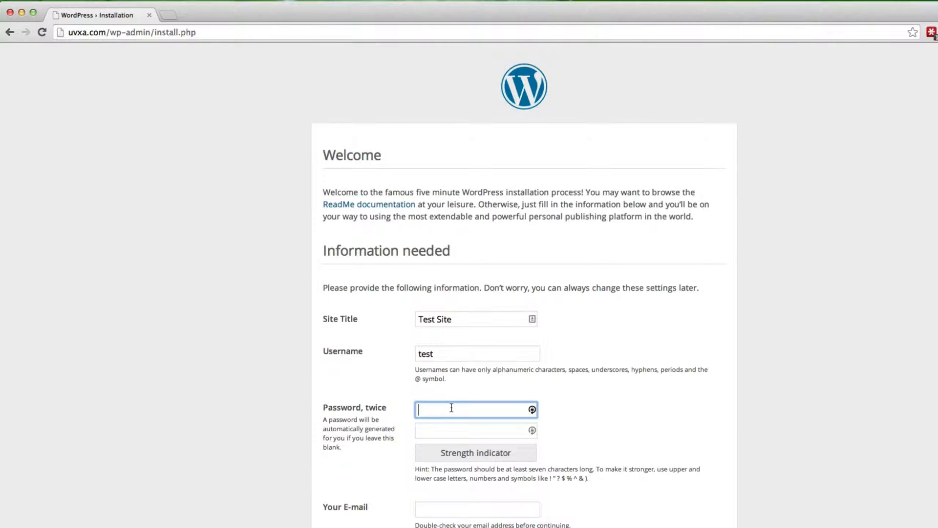
key(super+Tab)
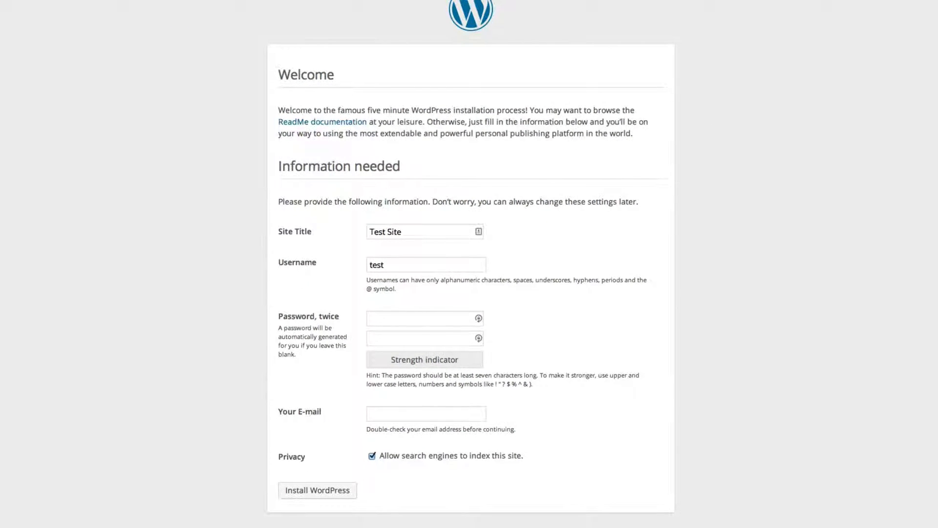
click(426, 320)
key(super+v)
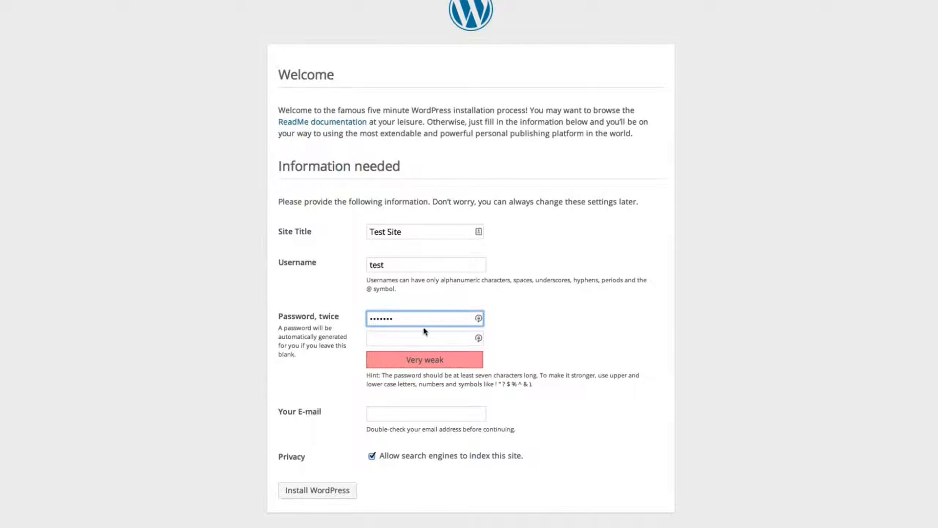
click(416, 338)
key(super+v)
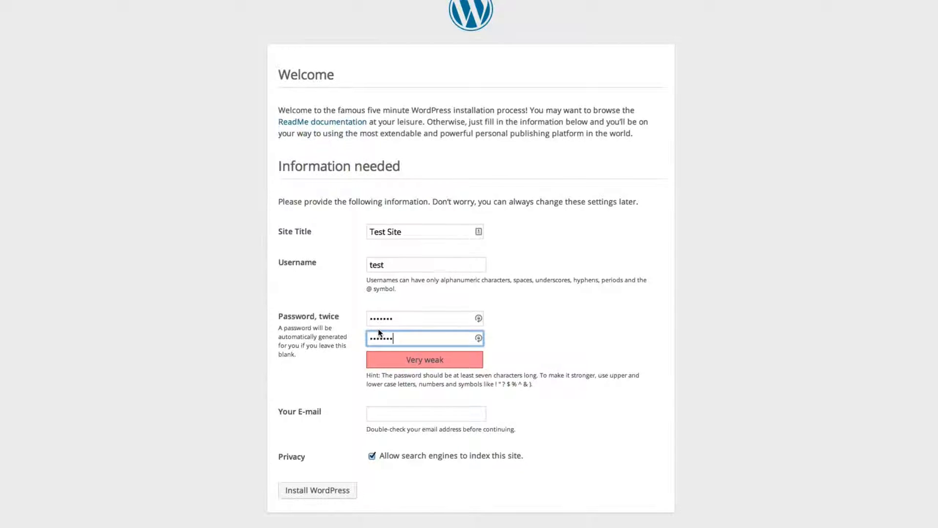
drag(367, 383, 538, 383)
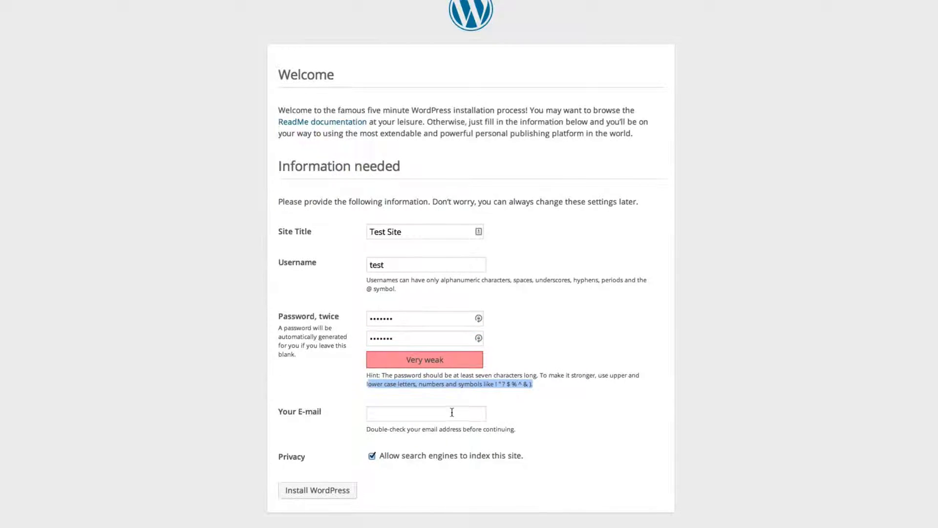
click(397, 417)
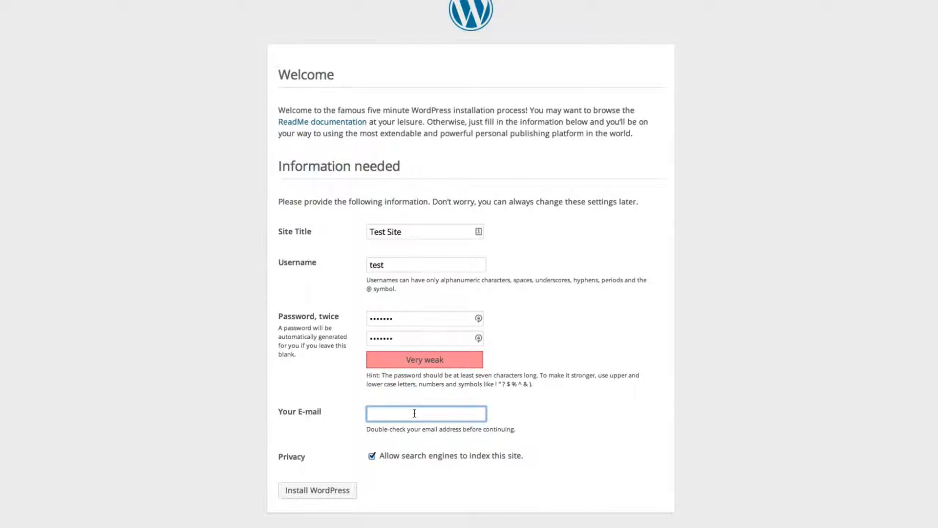
text(test@email.com)
- Install WordPress, go to the login page and paste the new admin username
click(327, 491)
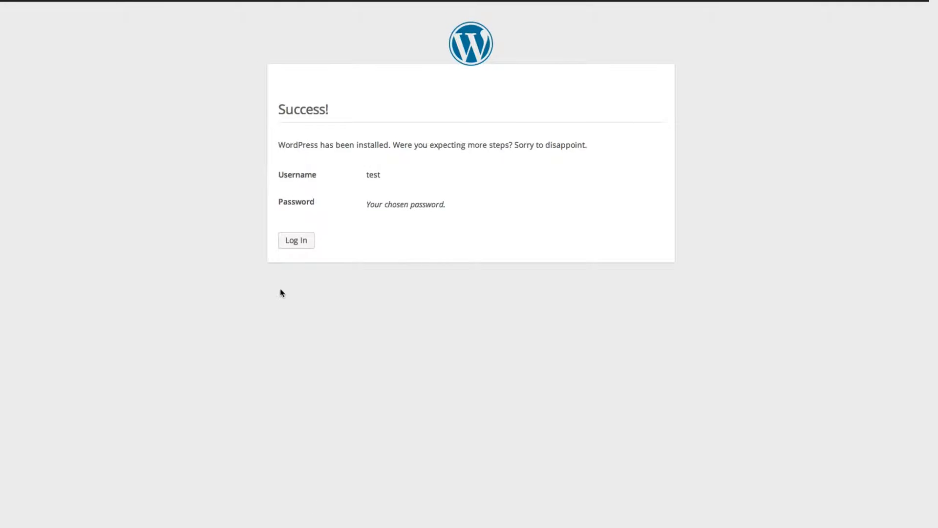
click(297, 246)
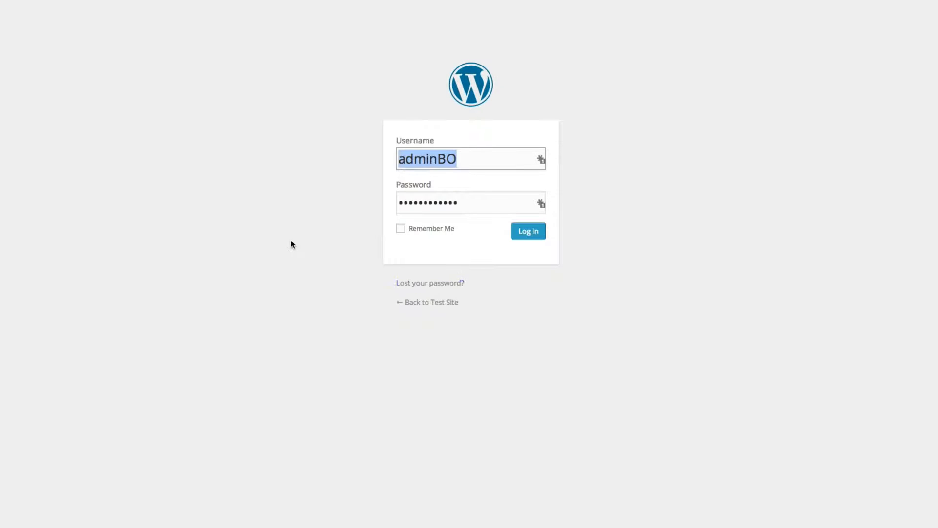
click(928, 246)
drag(903, 235, 876, 234)
key(super+c)
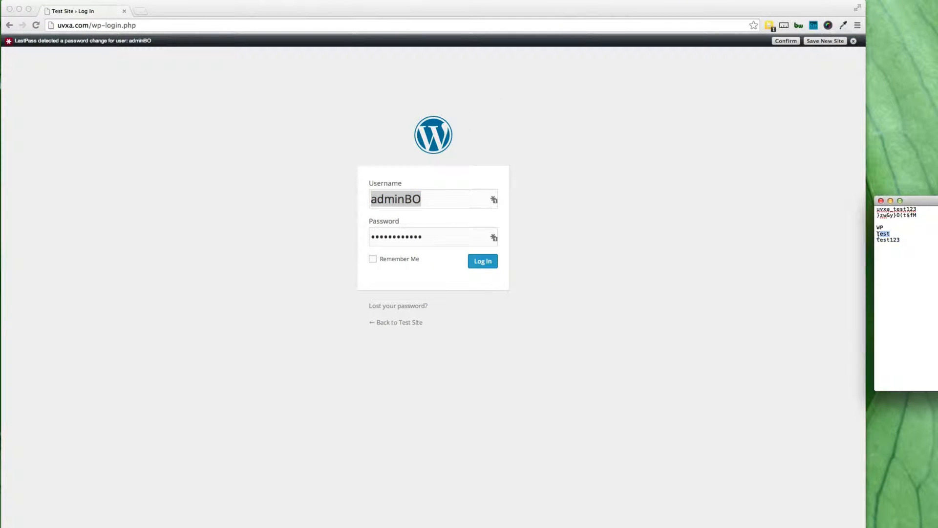
drag(471, 205, 351, 196)
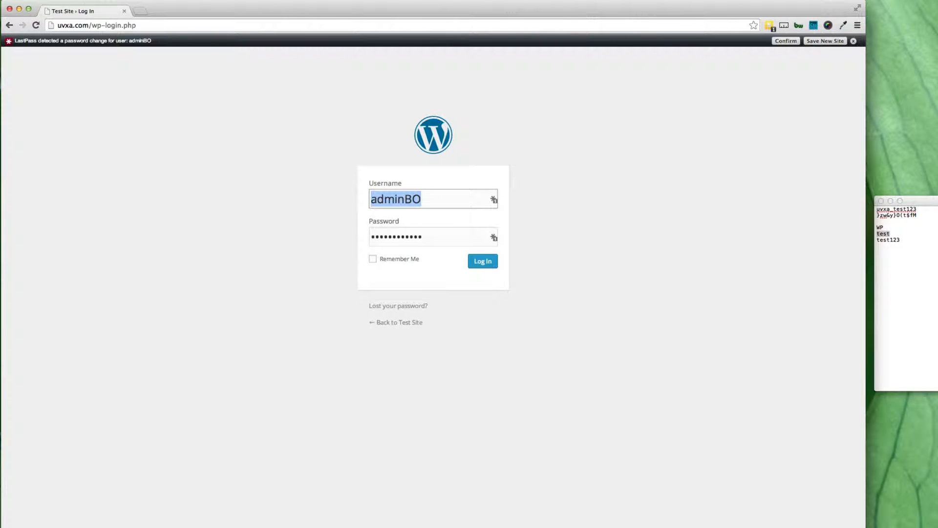
key(super+v)
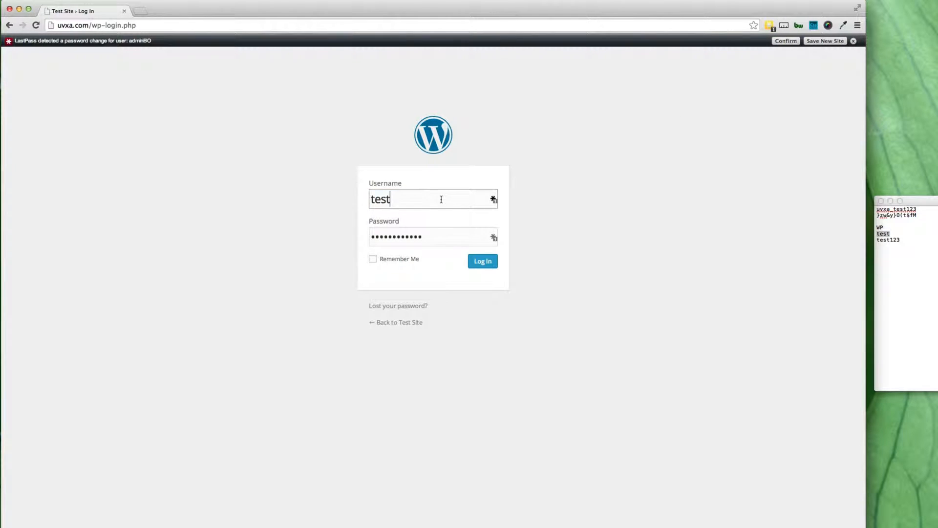
- Copy the saved admin password from the notes, paste it into the login form, and log in
click(903, 239)
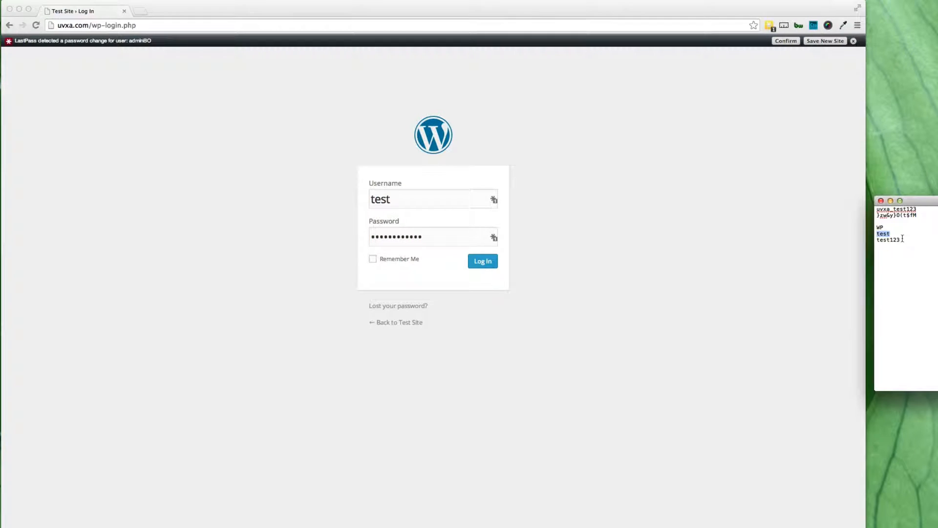
drag(903, 240, 875, 238)
key(super+c)
click(659, 243)
click(438, 236)
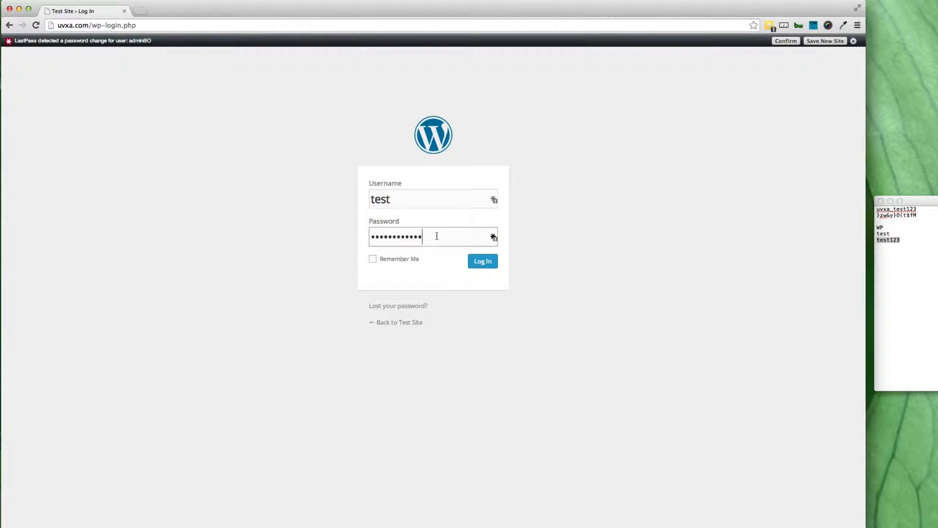
key(super+a)
key(super+v)
click(481, 262)
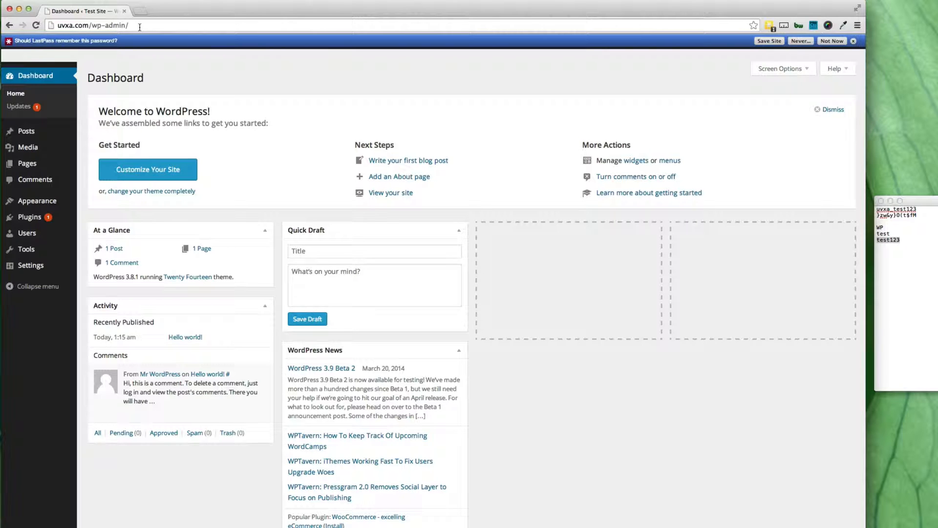
- Dismiss the save-password prompt and visit the public Test Site from the admin bar
drag(139, 28, 94, 27)
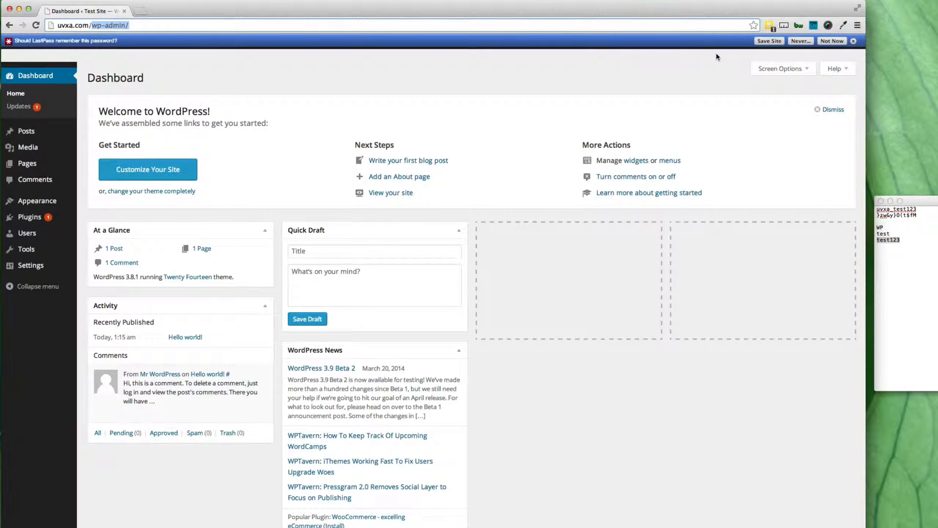
click(854, 42)
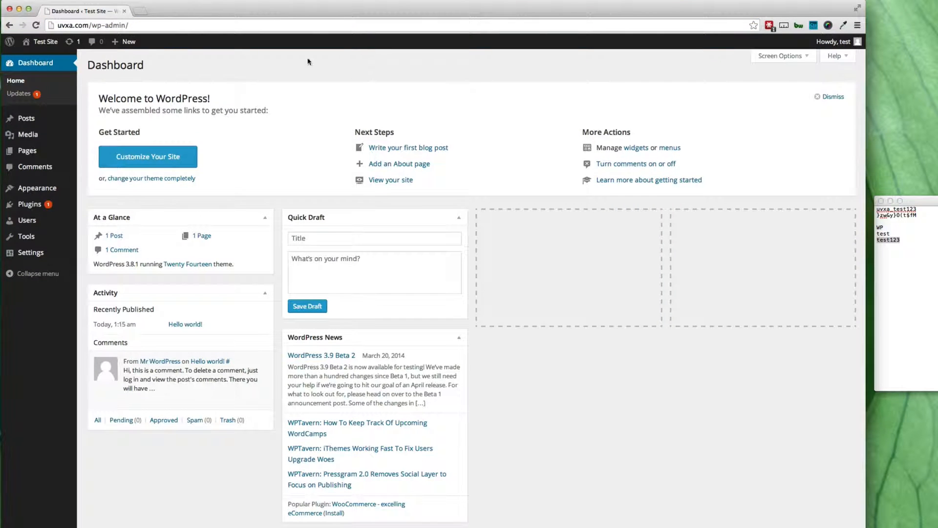
mouse_move(45, 43)
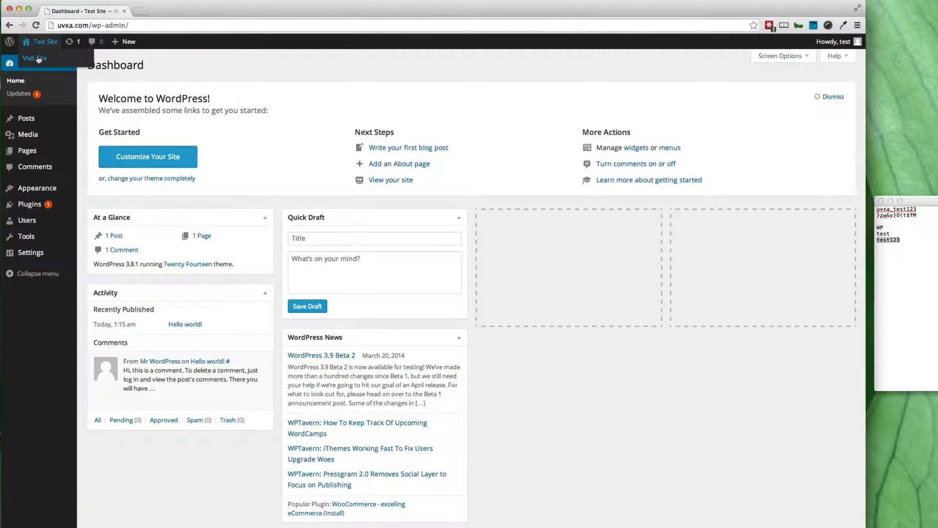
click(47, 43)
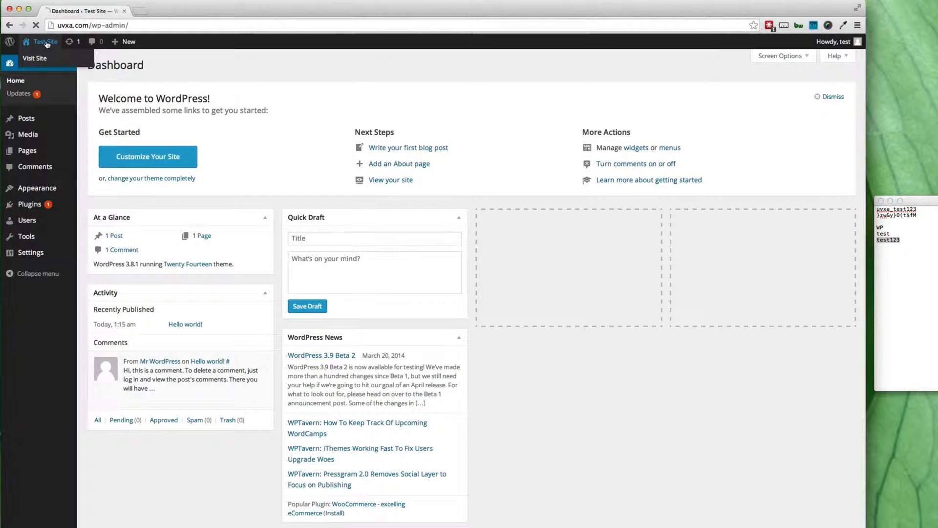